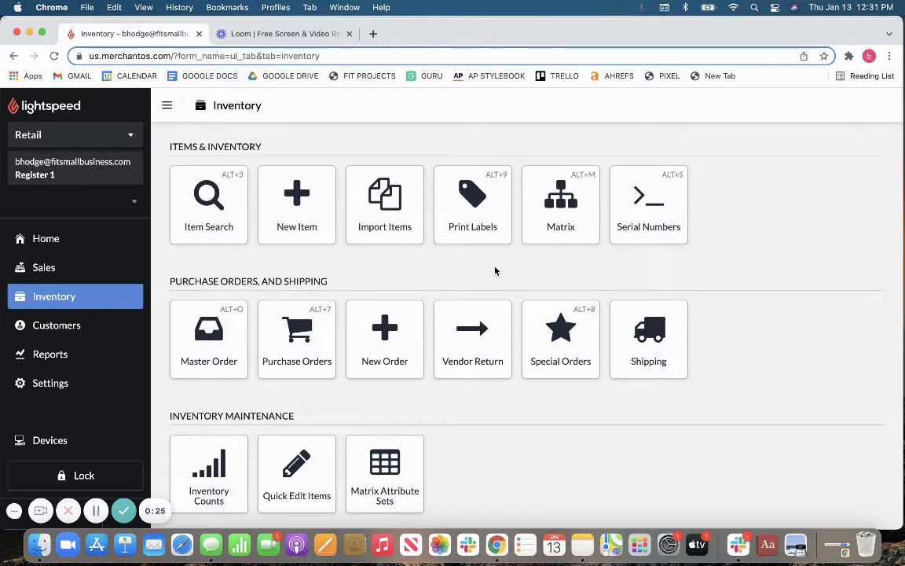
- Start a new item named 'green mini skirt' with an add quantity of 15
click(307, 197)
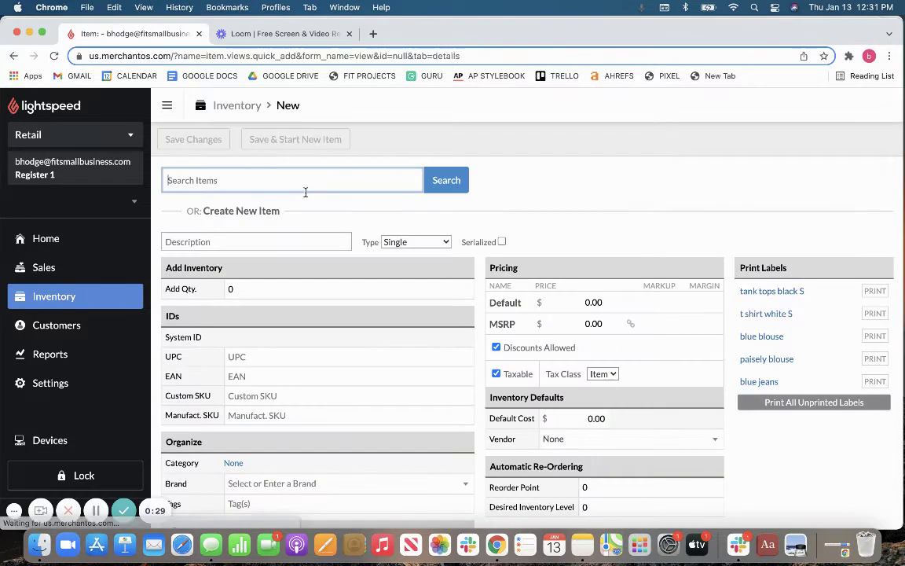
click(176, 242)
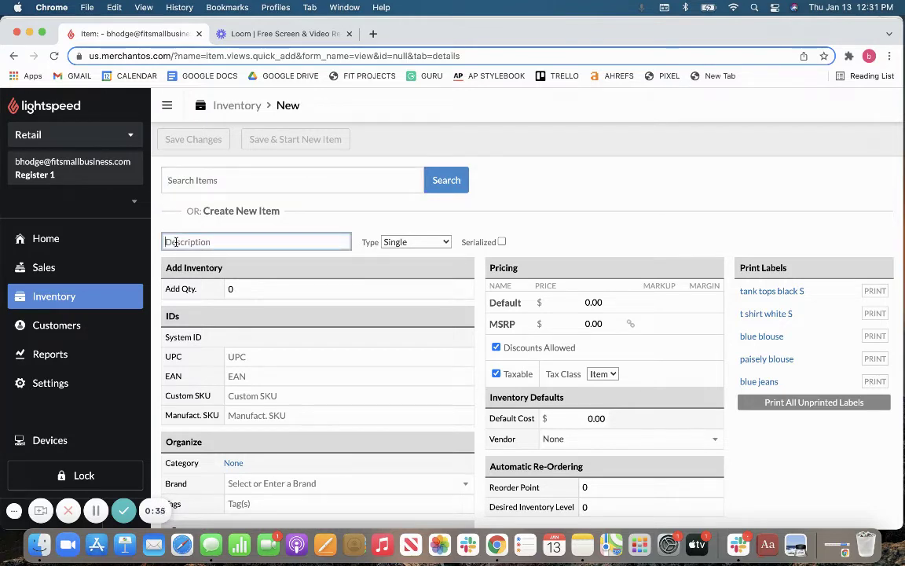
text(green)
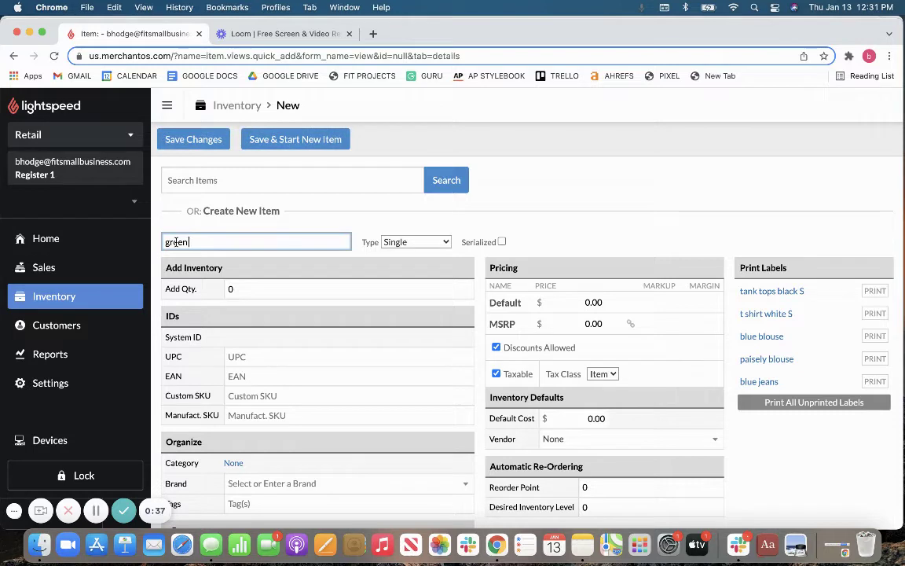
text( mini skirt)
click(232, 289)
double_click(232, 289)
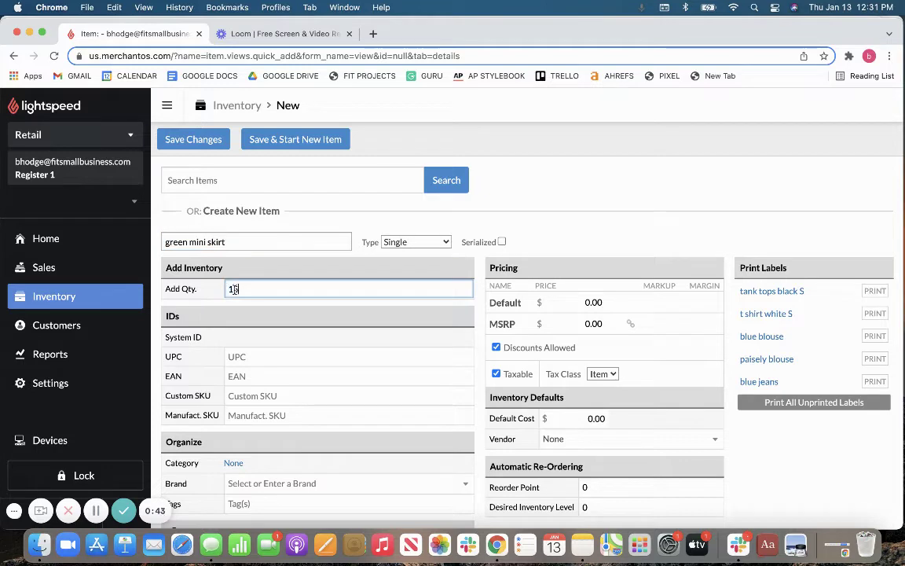
text(1)
- Set the brand to Billabong and tag the item mini, denim, zipper
scroll(257, 377, down, 2)
click(257, 414)
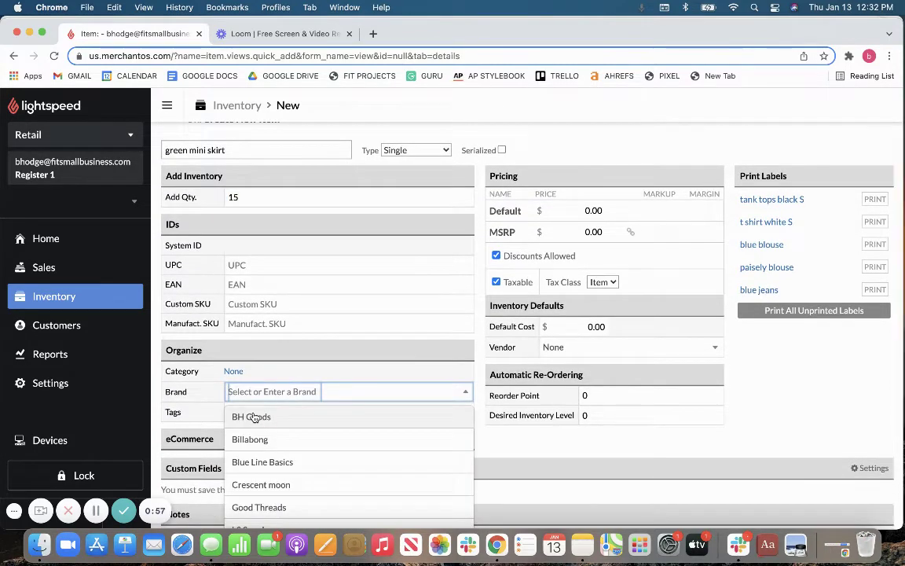
click(250, 439)
click(267, 392)
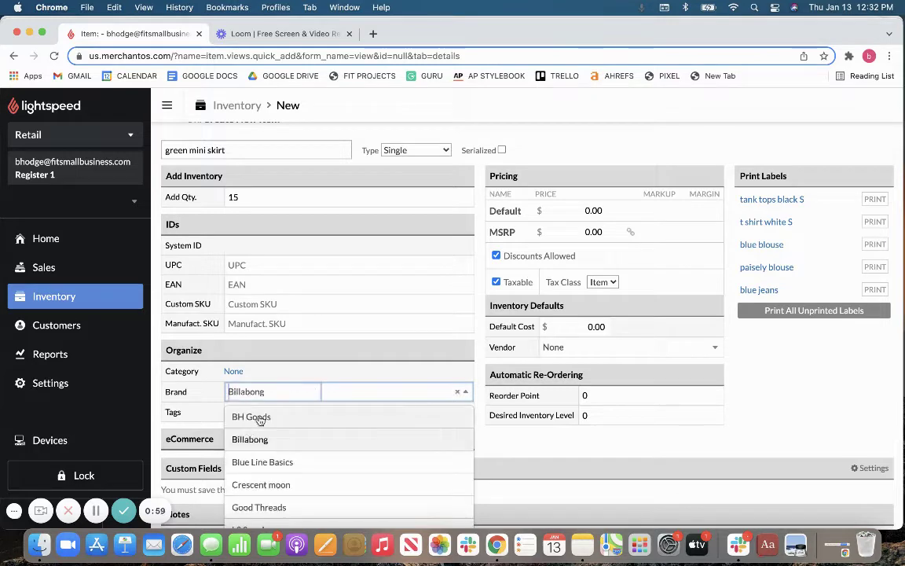
click(177, 375)
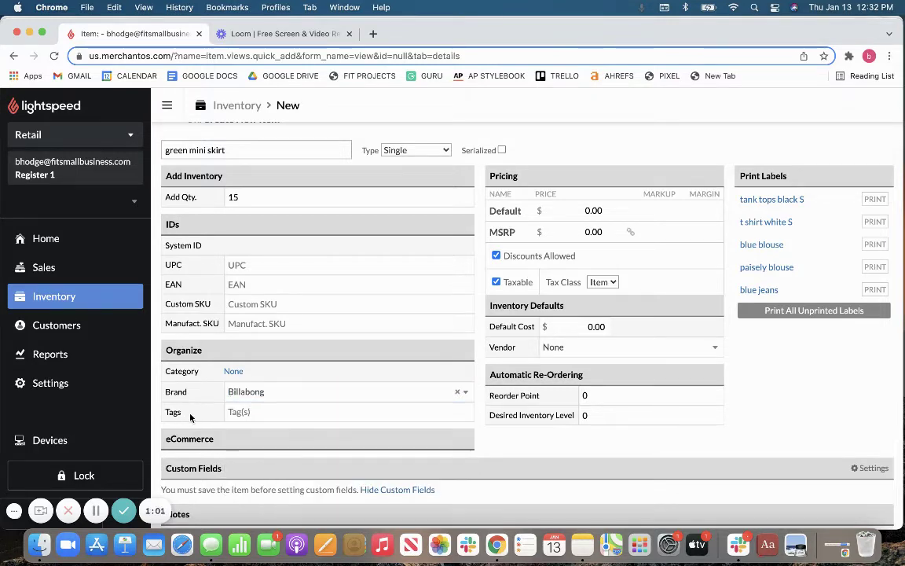
click(243, 411)
text(mini,)
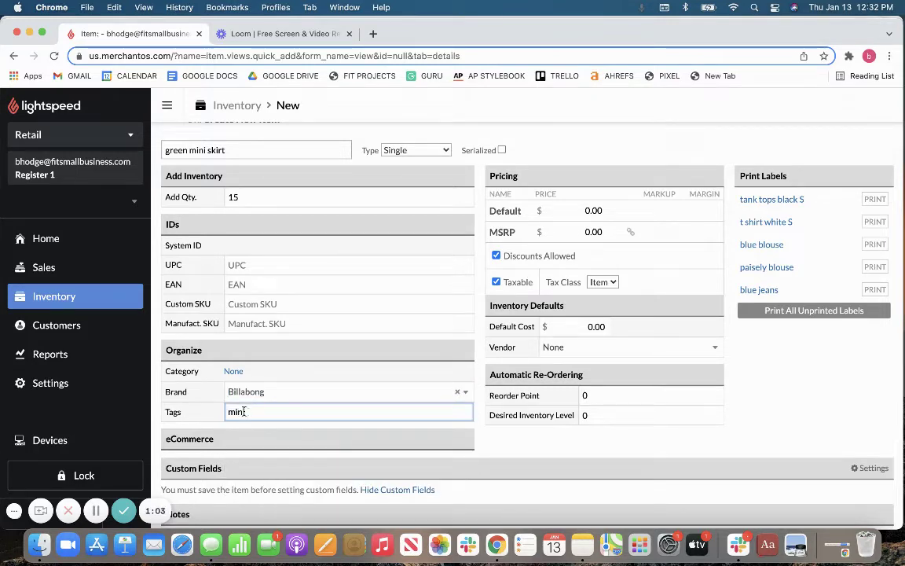
text( denim, )
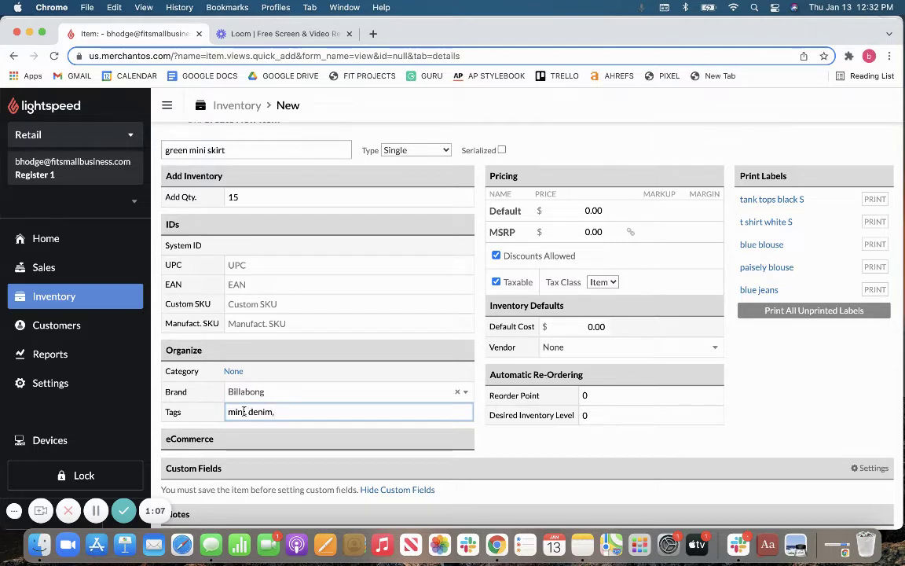
text(zipper)
- Set default price 35, default cost 12 and reorder point 3
click(589, 210)
text(35)
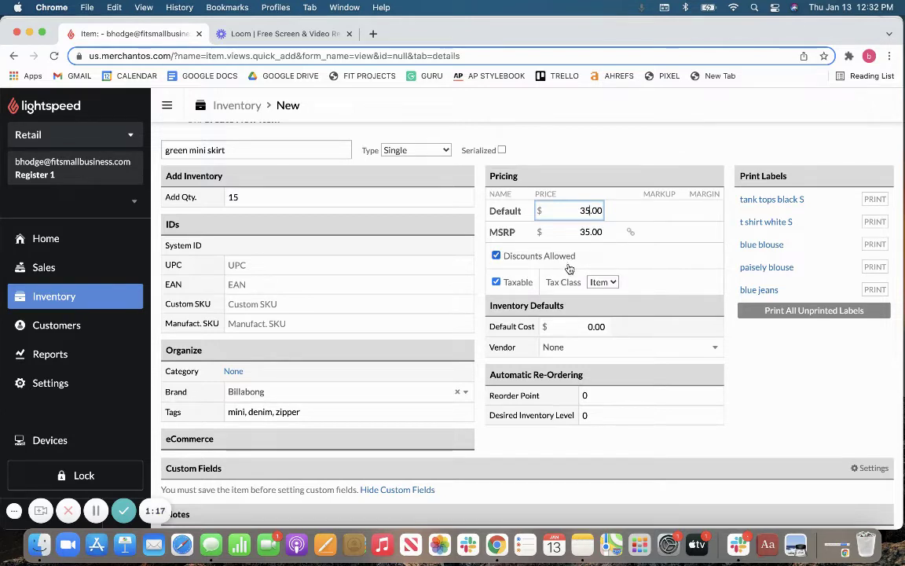
click(581, 327)
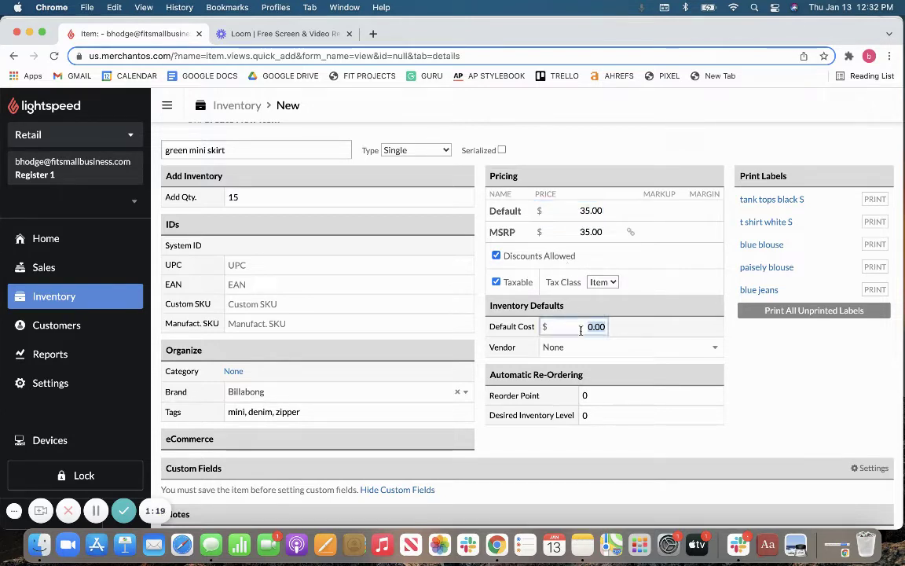
text(12)
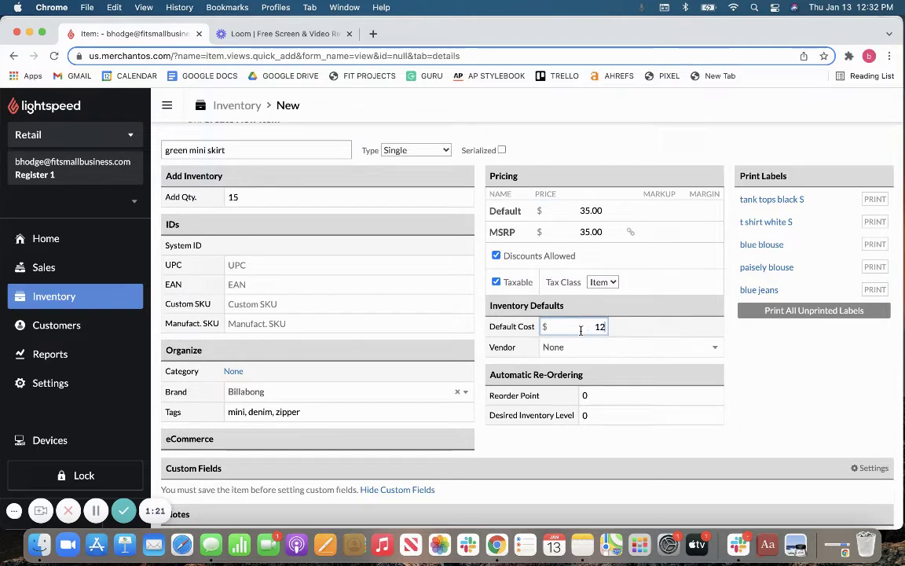
click(605, 395)
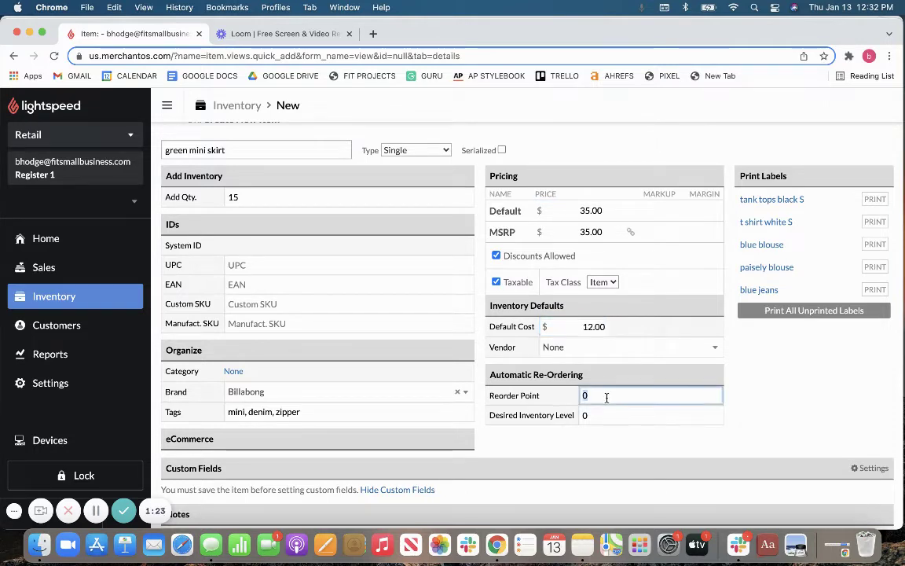
text(3)
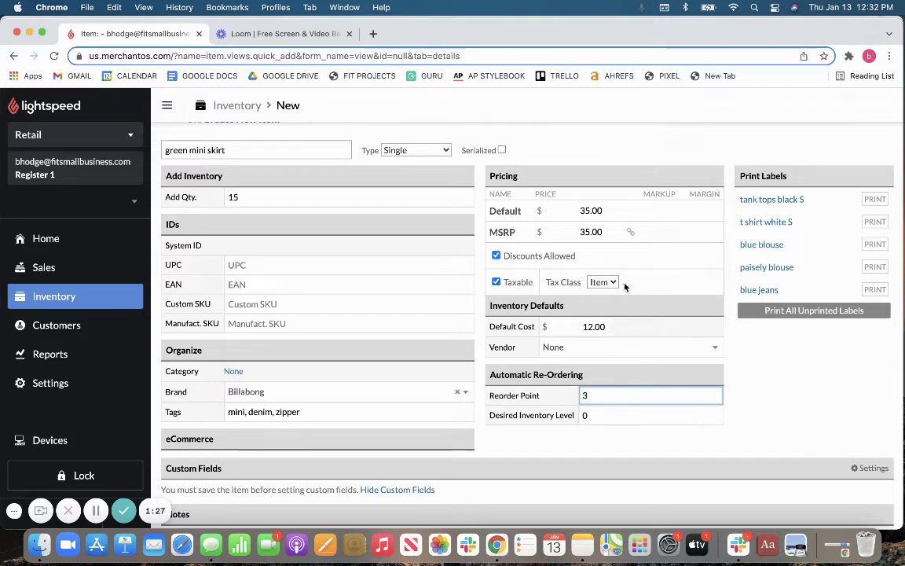
- Set the desired inventory level to 40 under Automatic Re-Ordering
click(232, 197)
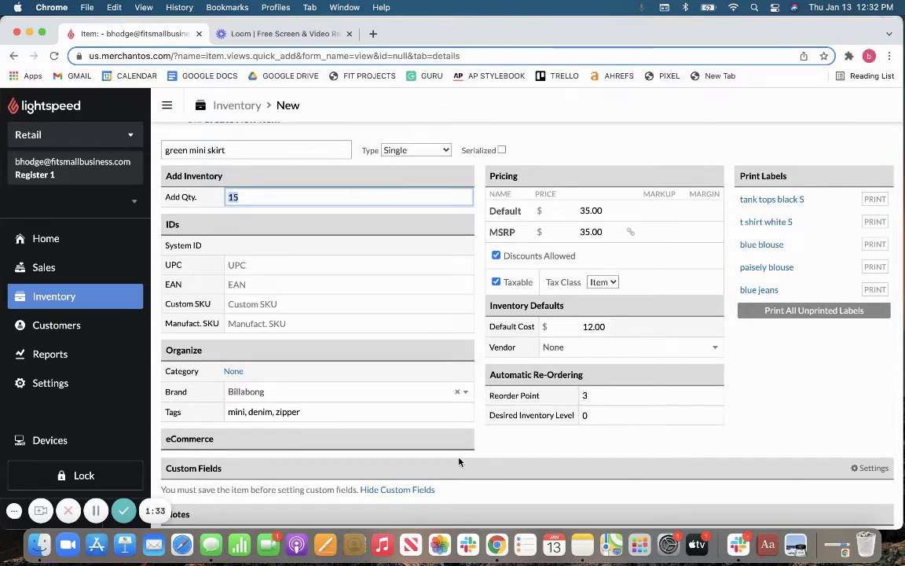
drag(602, 376, 489, 377)
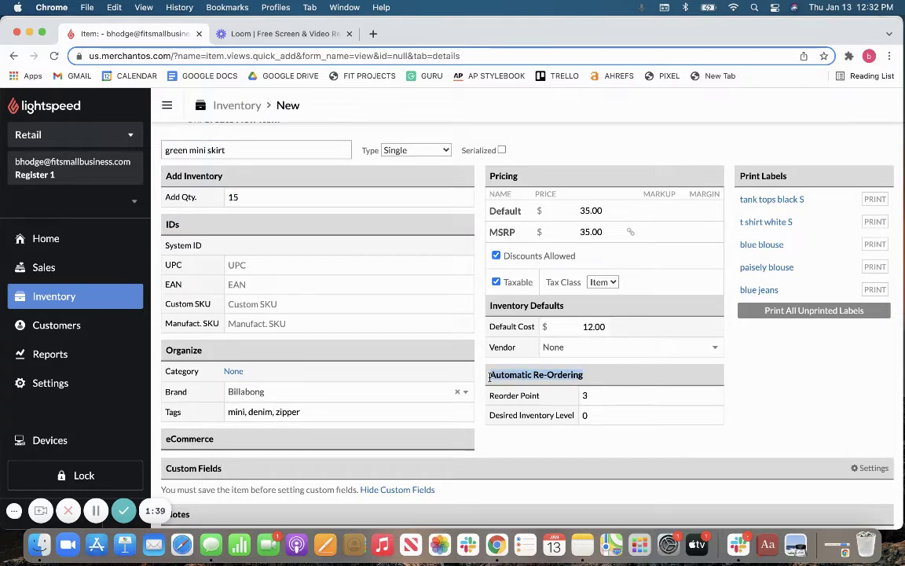
click(596, 412)
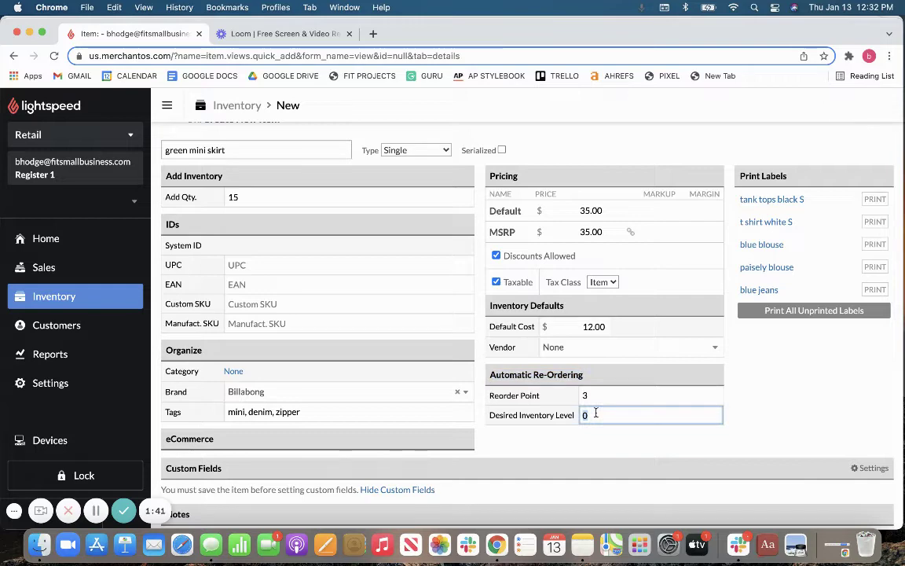
text(40)
scroll(530, 406, down, 2)
scroll(528, 407, up, 3)
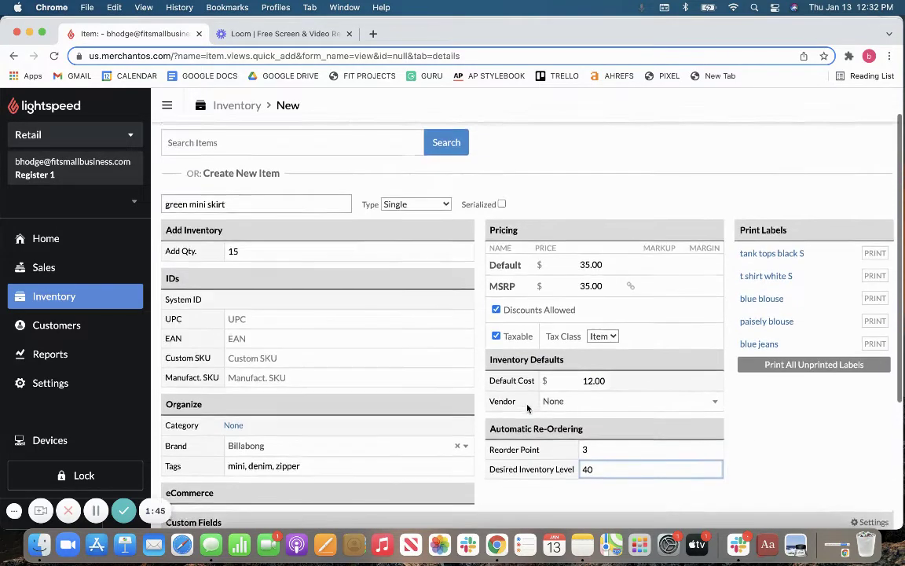
scroll(527, 407, up, 1)
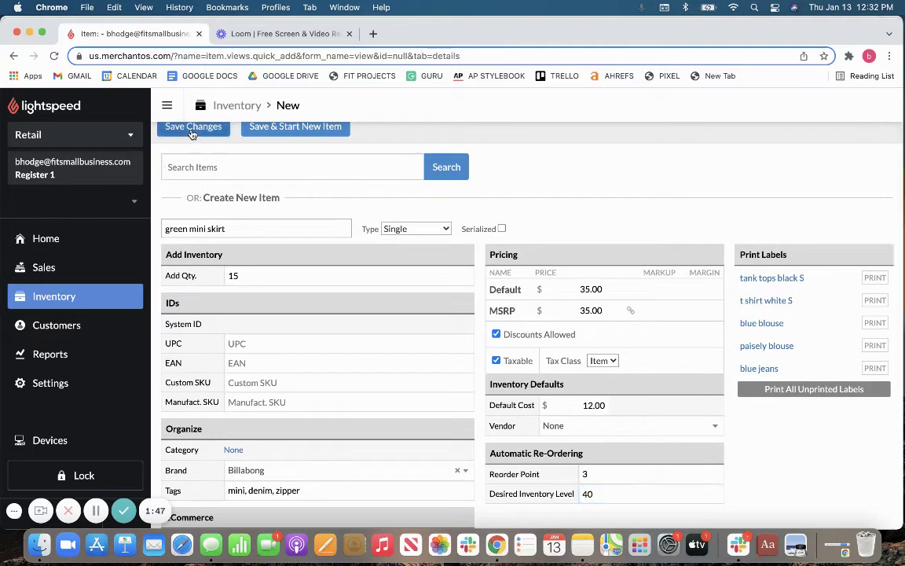
- Save the green mini skirt, queue its label, check Print Labels, then return to Inventory
click(193, 130)
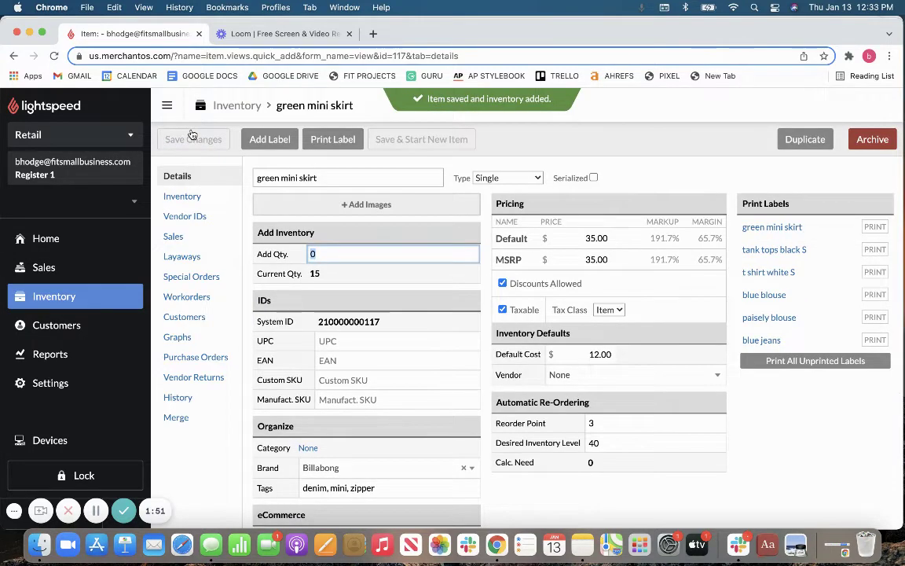
click(273, 146)
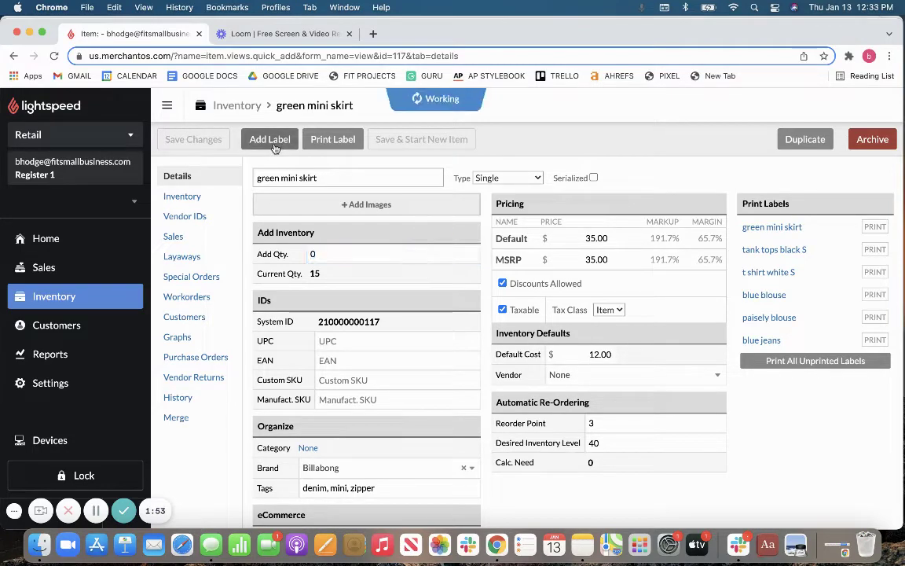
click(88, 296)
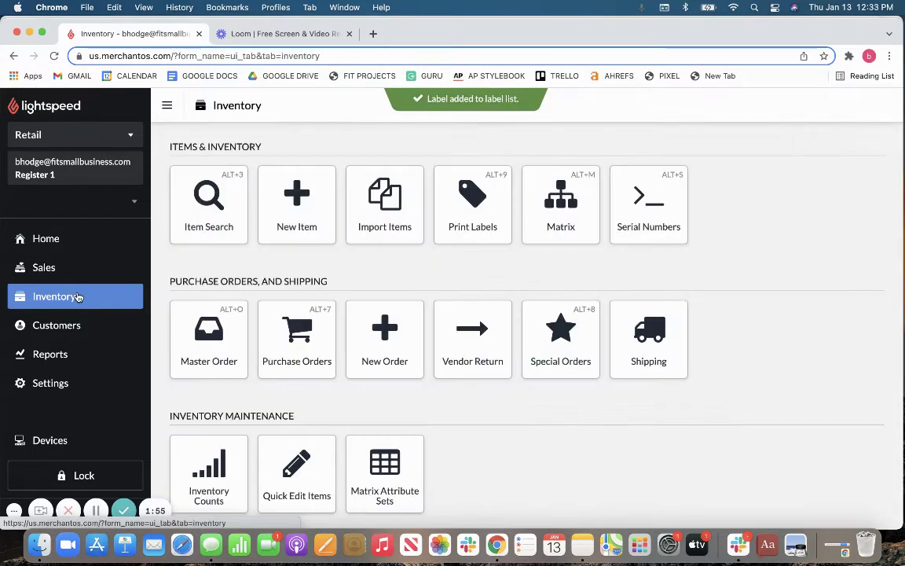
click(469, 201)
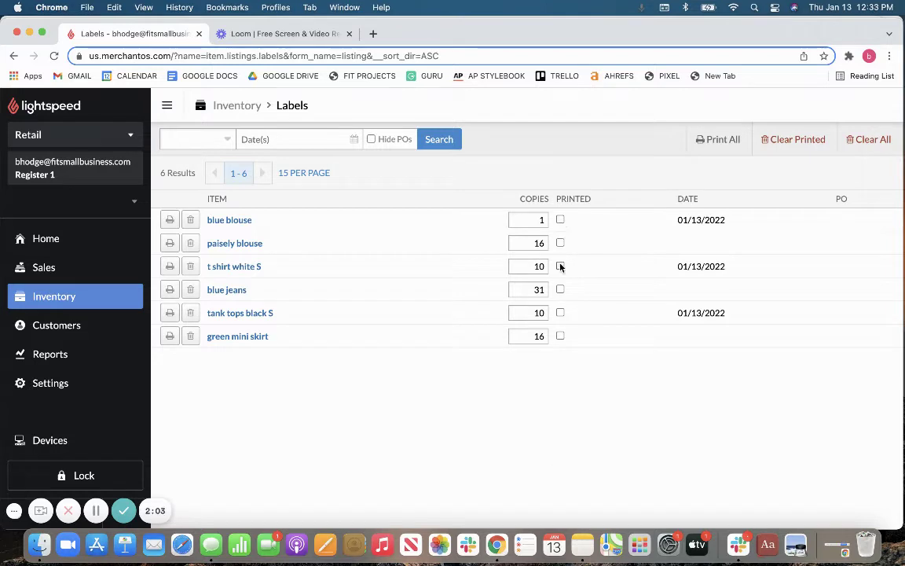
click(66, 304)
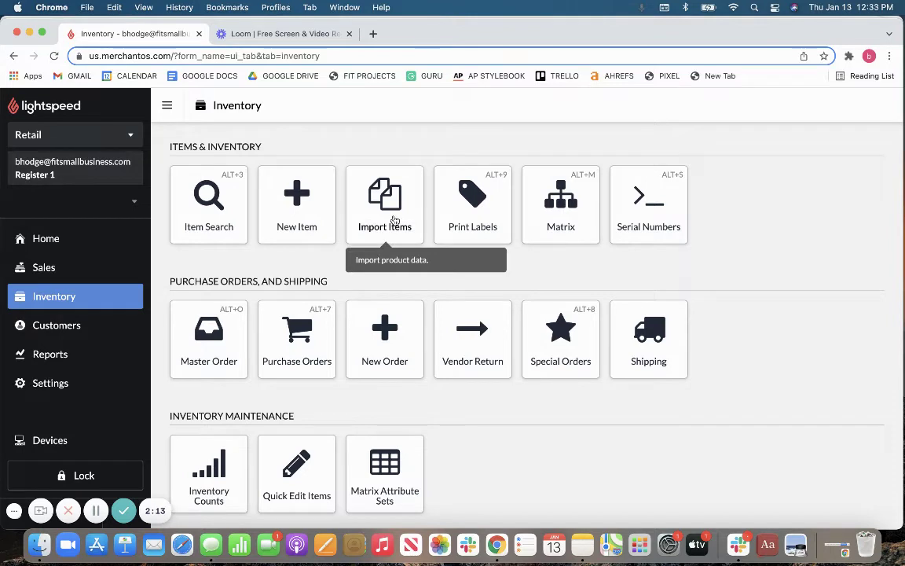
click(395, 220)
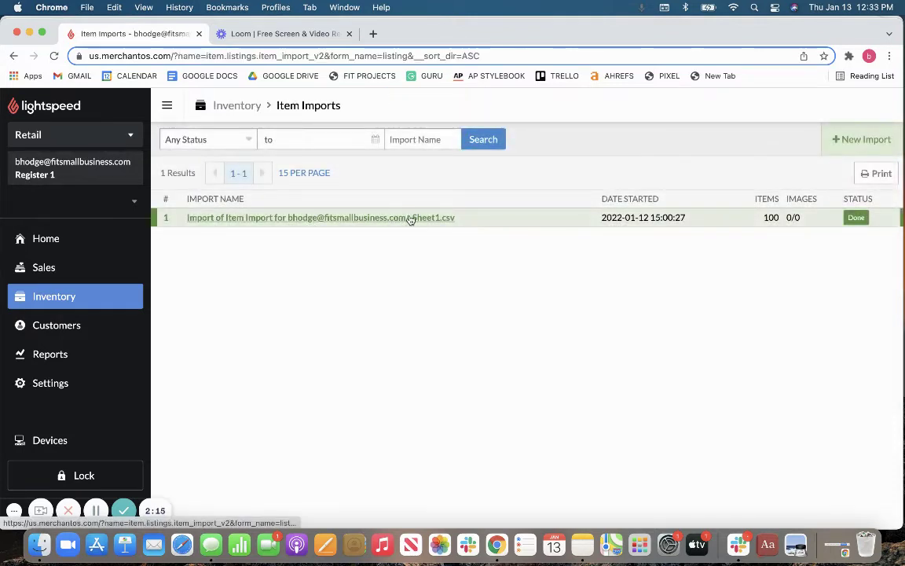
click(845, 145)
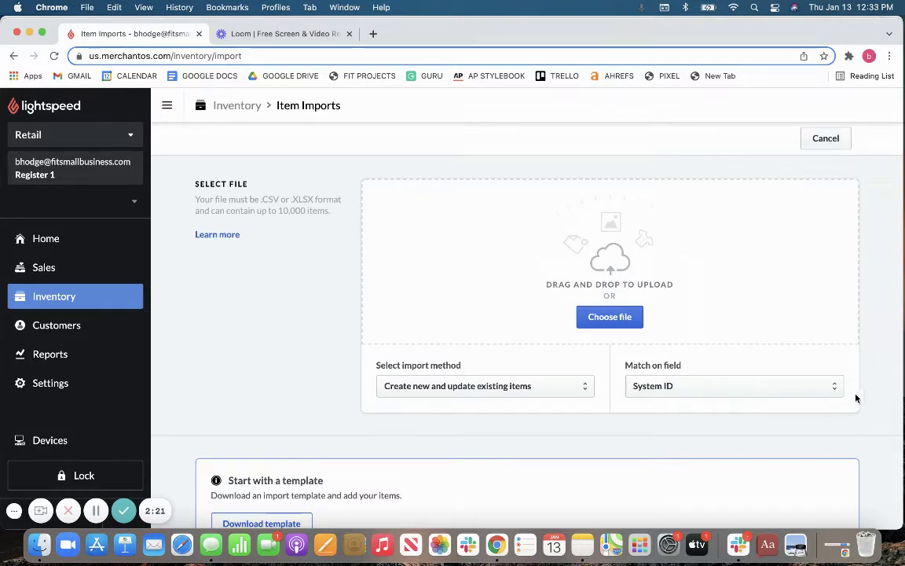
scroll(656, 223, down, 2)
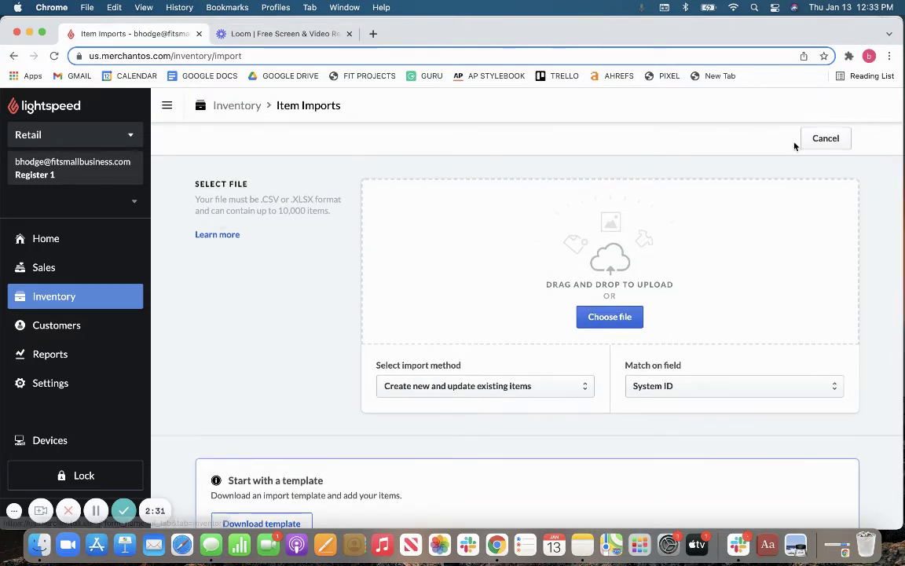
click(817, 140)
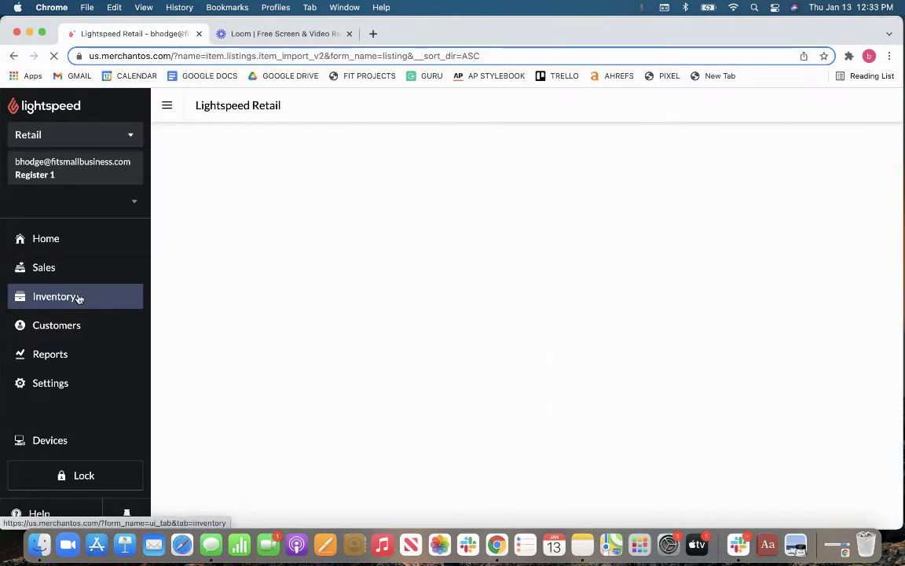
- Go to the Inventory overview and view the past item imports list
click(80, 298)
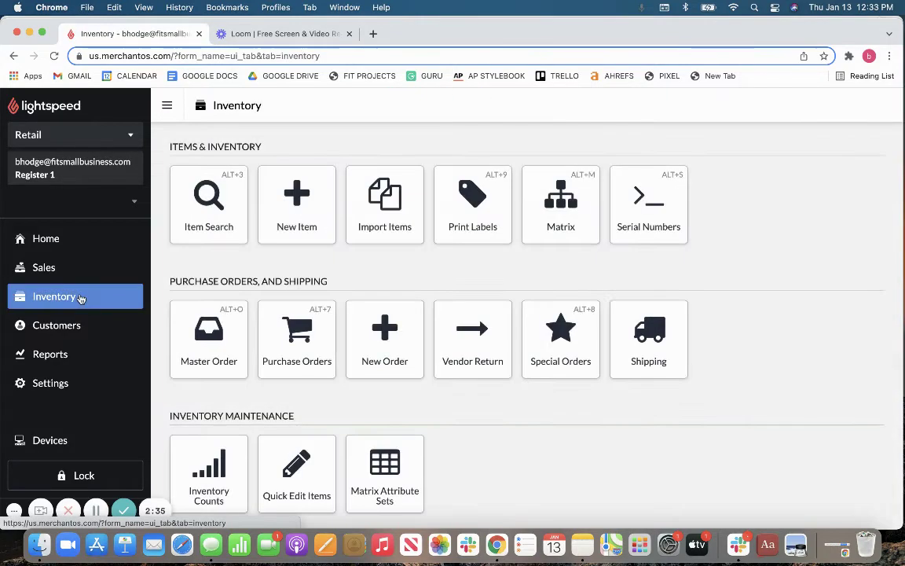
click(370, 199)
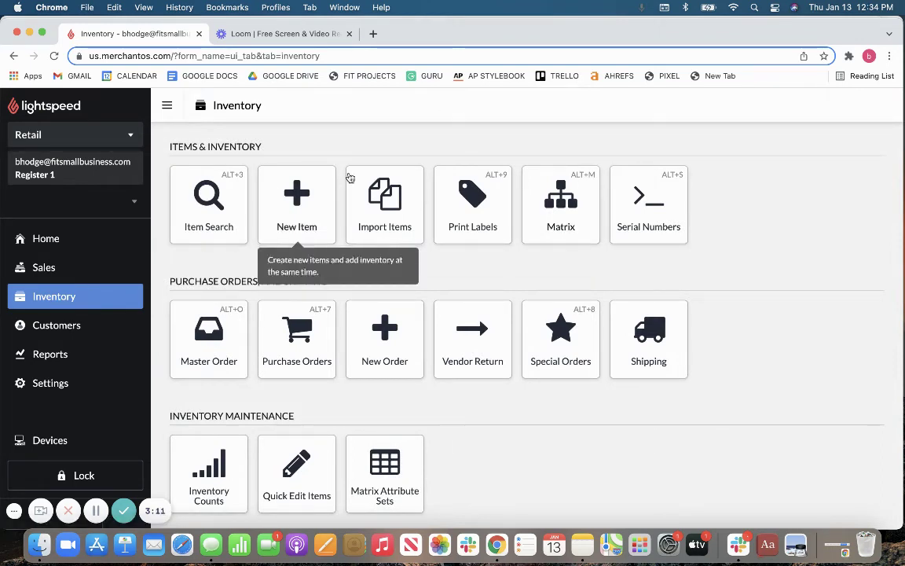
- Start a new item matrix described as 'blouse' with brand Billabong
click(571, 200)
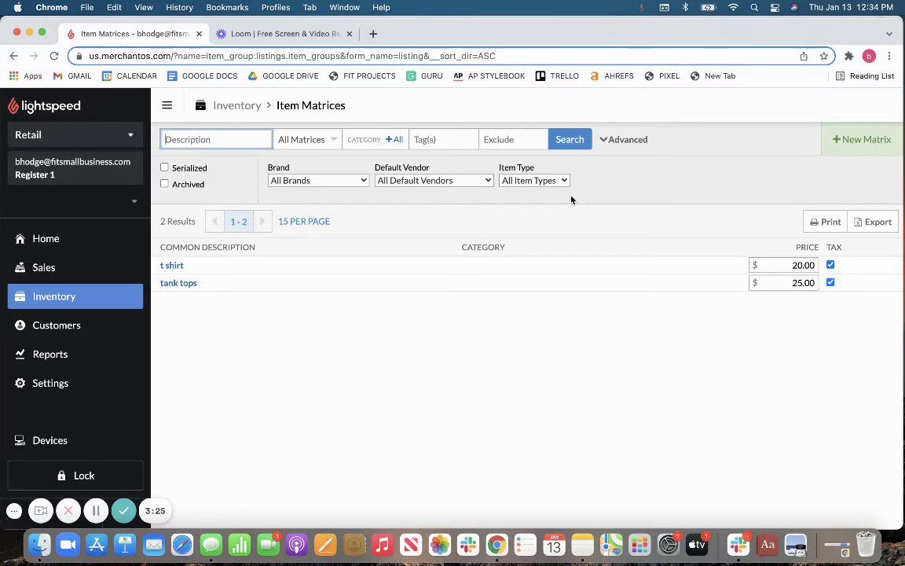
click(868, 140)
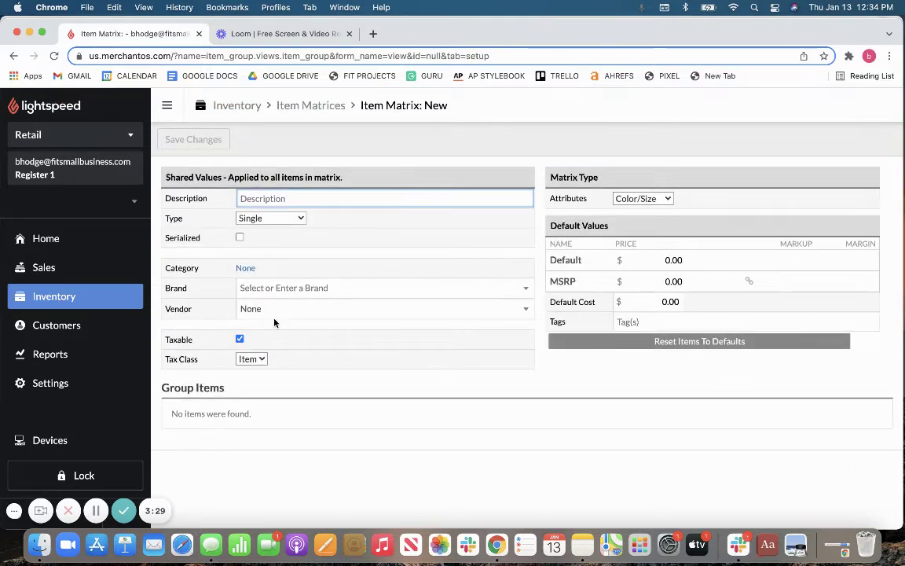
text(blo)
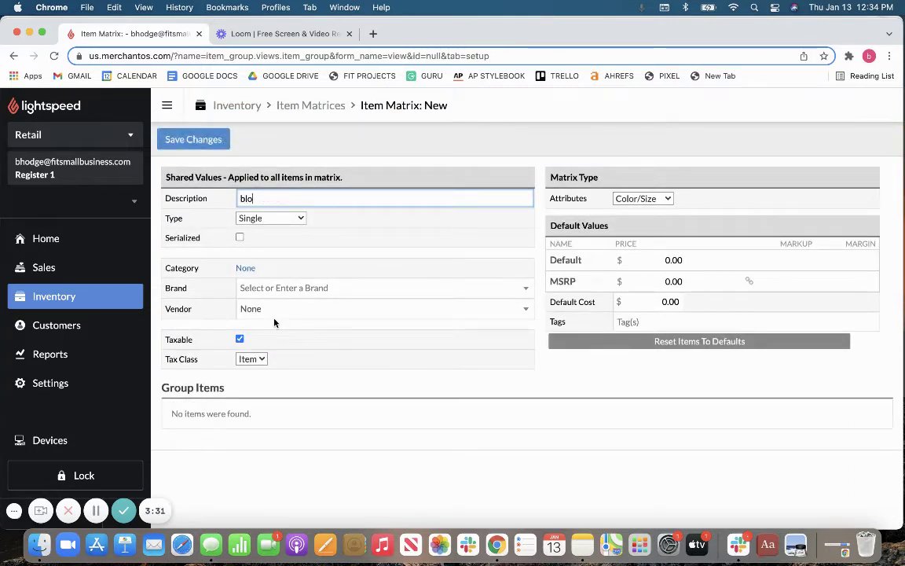
text(use)
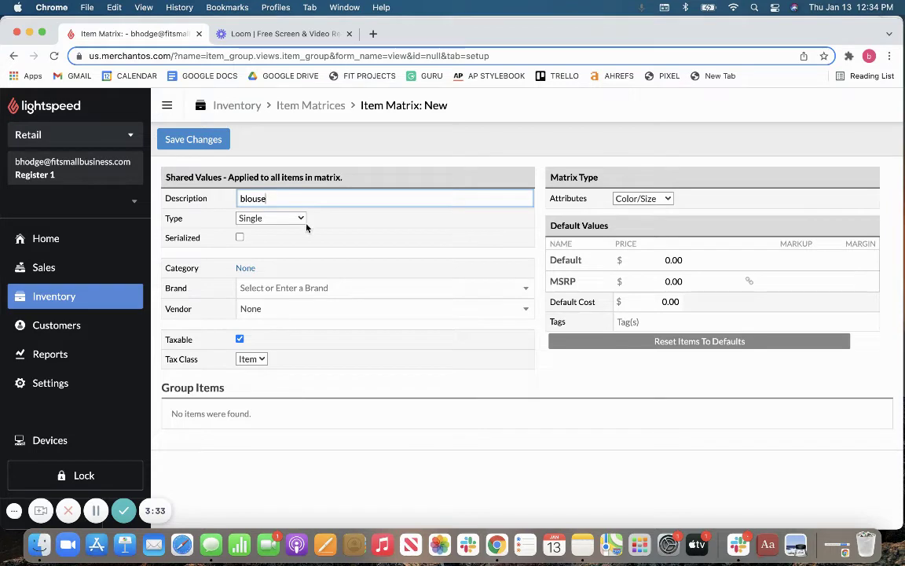
click(275, 289)
click(269, 338)
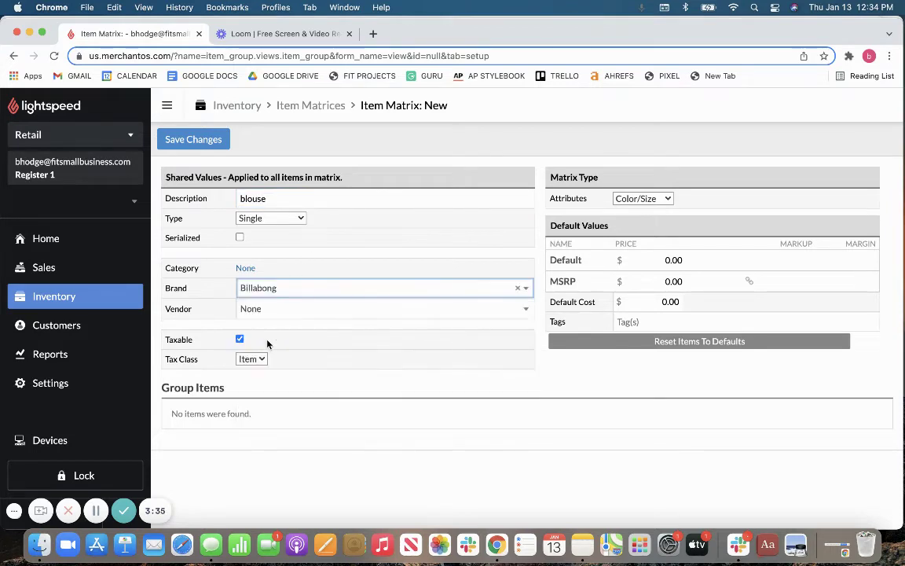
- Give the matrix price 35.00, cost 15.00, Color/Size attributes, and save it
click(664, 262)
text(35)
key(Tab)
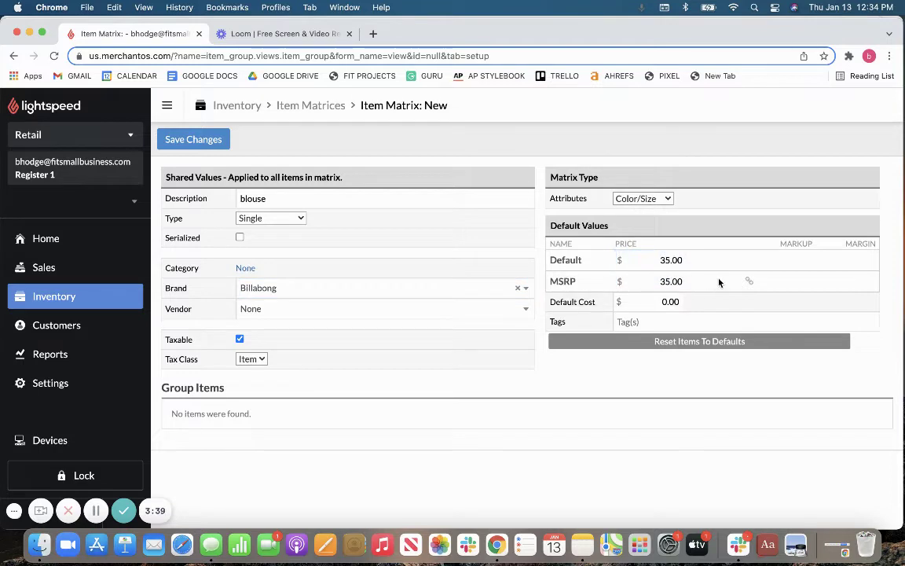
click(663, 305)
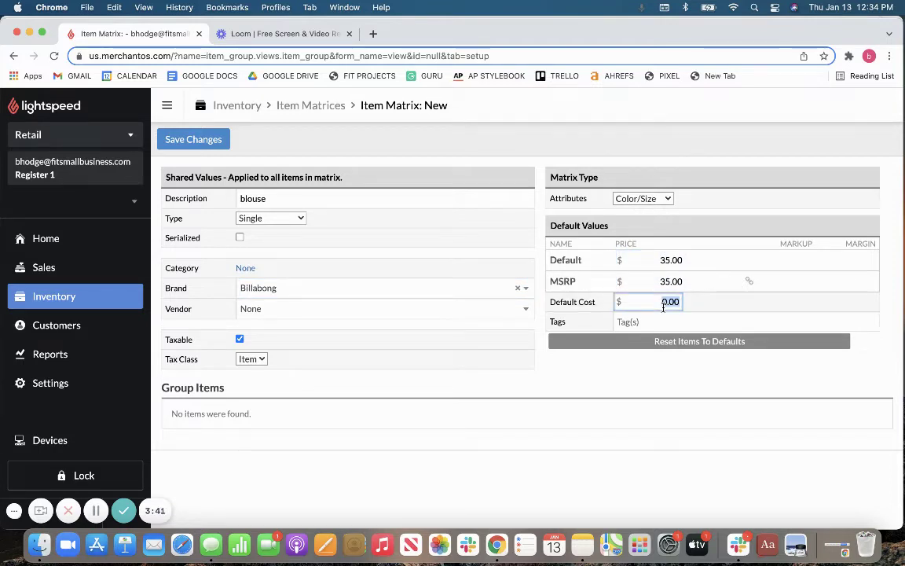
text(15)
click(696, 204)
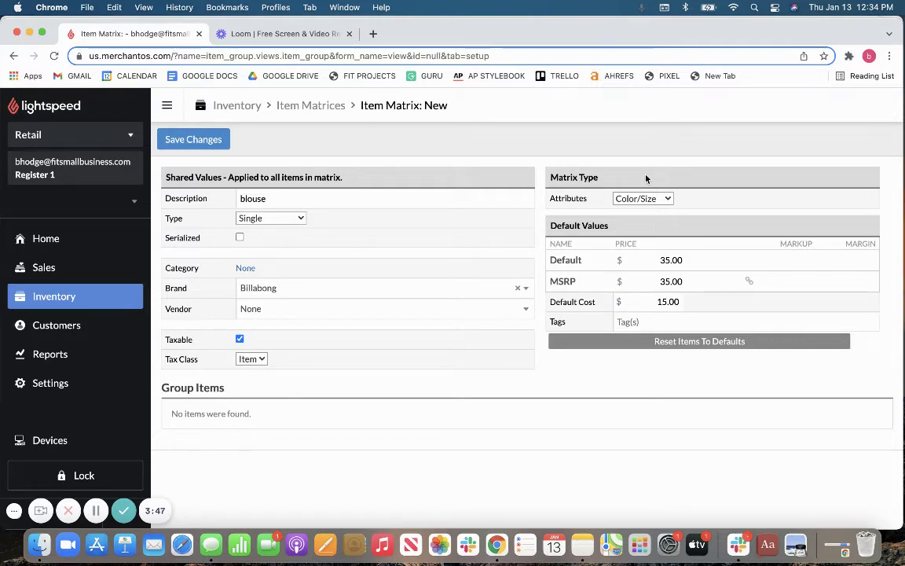
click(649, 198)
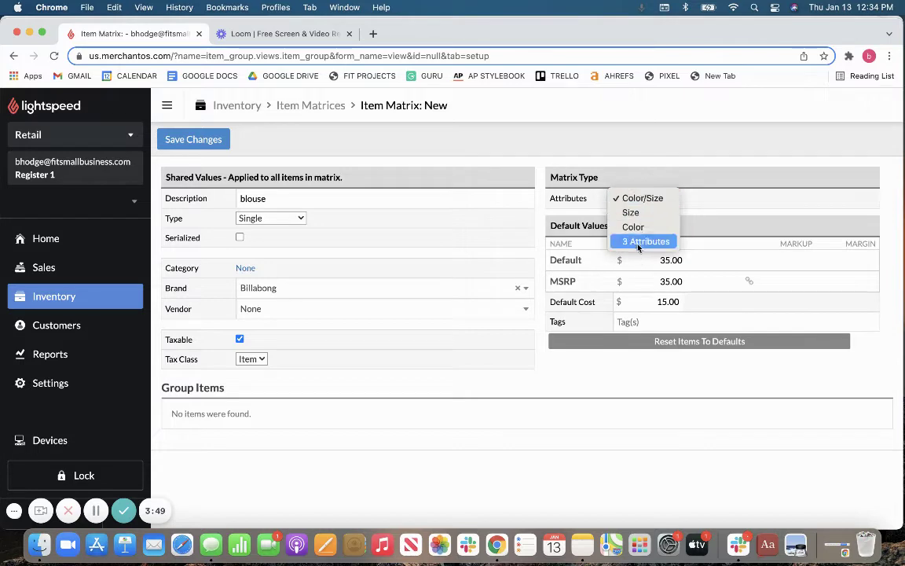
click(647, 202)
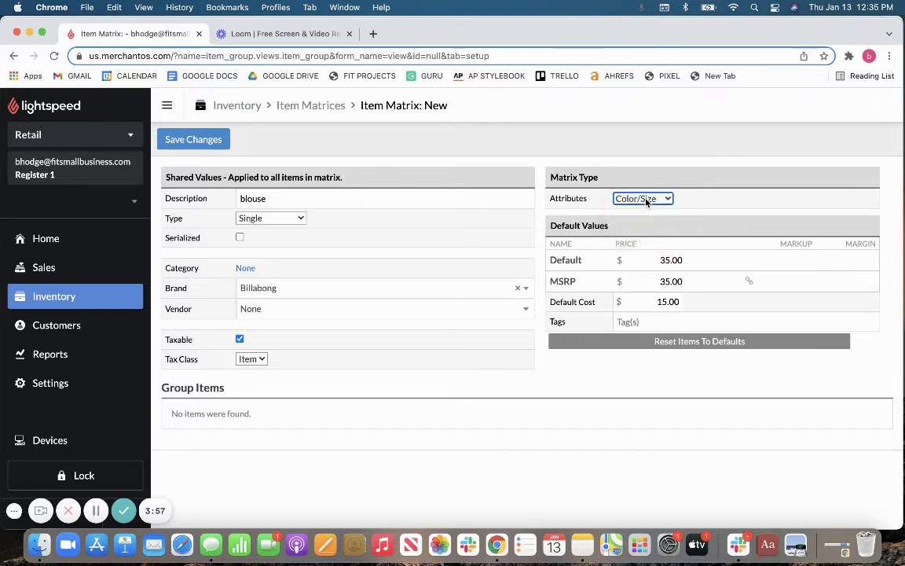
click(208, 137)
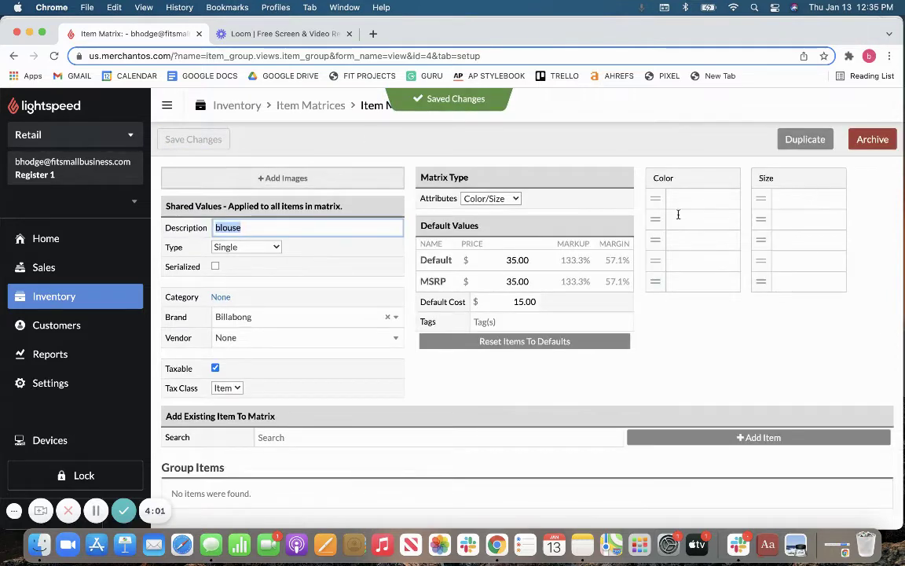
- Enter the colours lavendar, mauve and green
click(673, 201)
text(lavendar)
click(693, 222)
text(lauve)
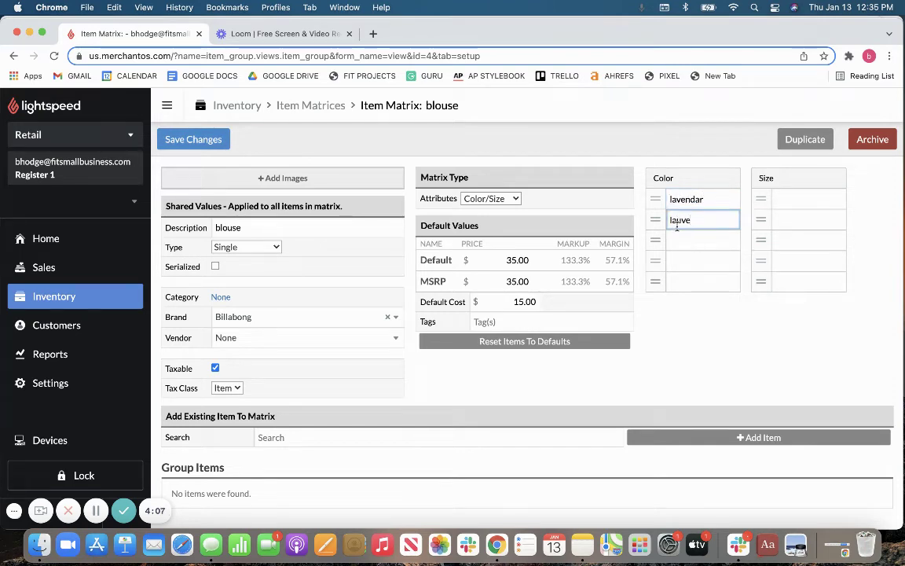
click(674, 223)
key(BackSpace)
key(BackSpace)
text(ma)
click(676, 243)
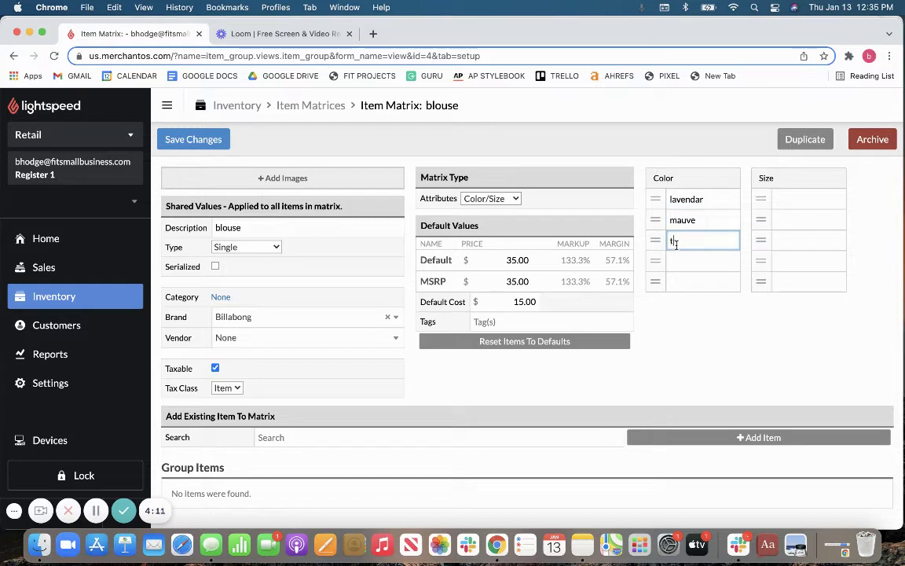
key(BackSpace)
text(green)
- Enter the sizes S, M and L and save the attribute values
click(788, 199)
text(S)
click(800, 218)
text(M)
click(802, 245)
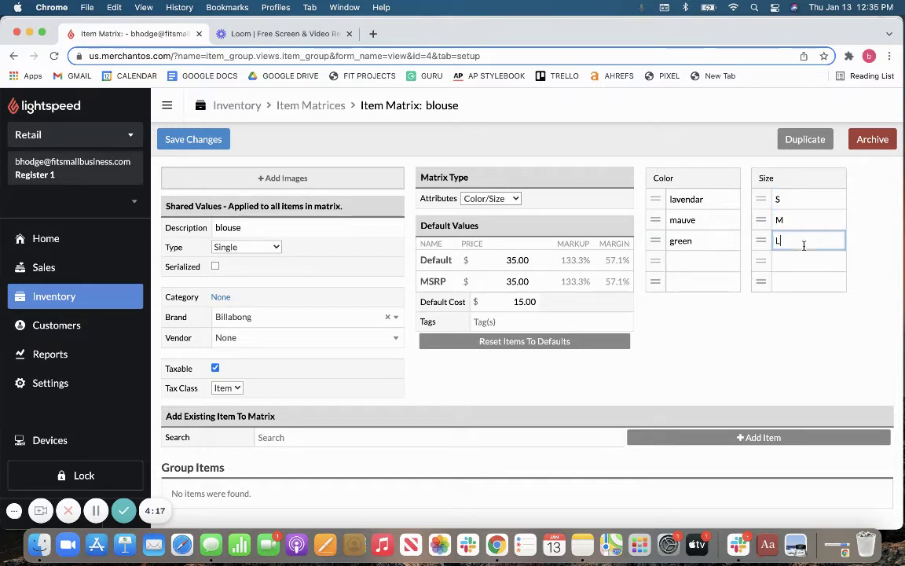
click(196, 141)
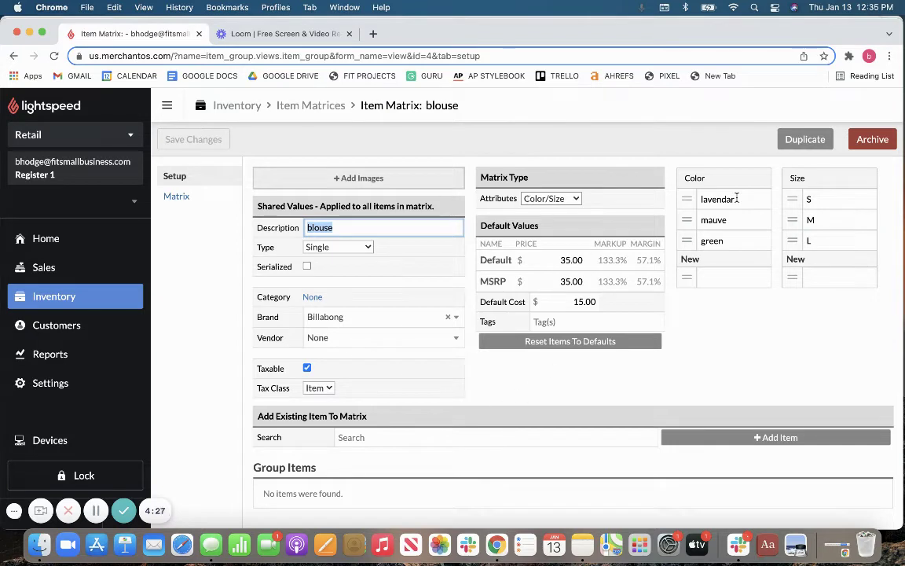
- Open the Matrix grid and create all nine lavendar, mauve and green S/M/L variants
click(183, 203)
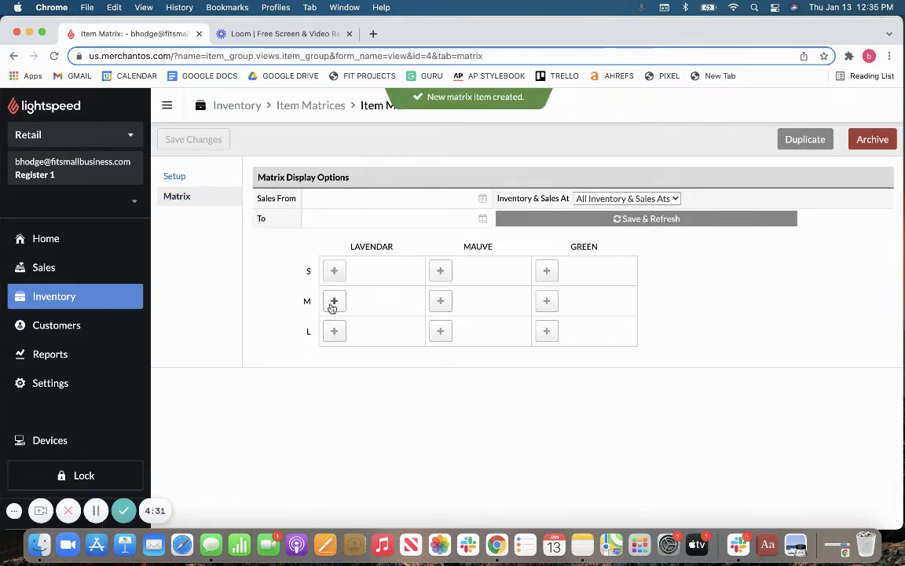
click(334, 301)
click(333, 339)
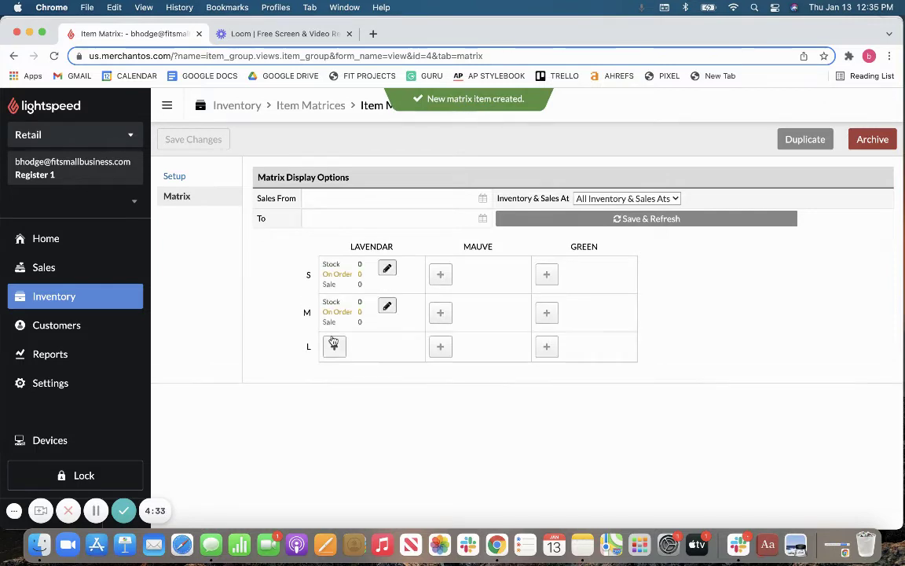
click(440, 274)
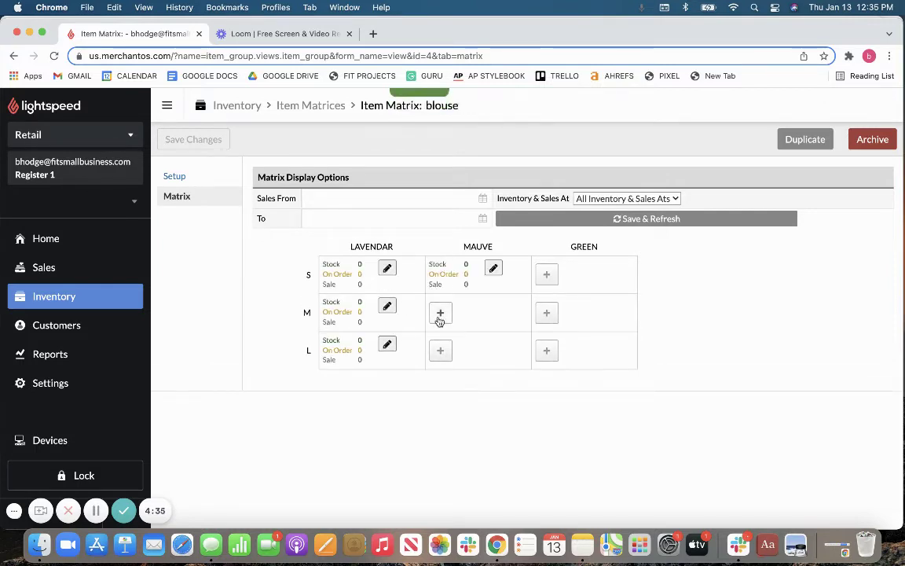
click(439, 314)
click(440, 350)
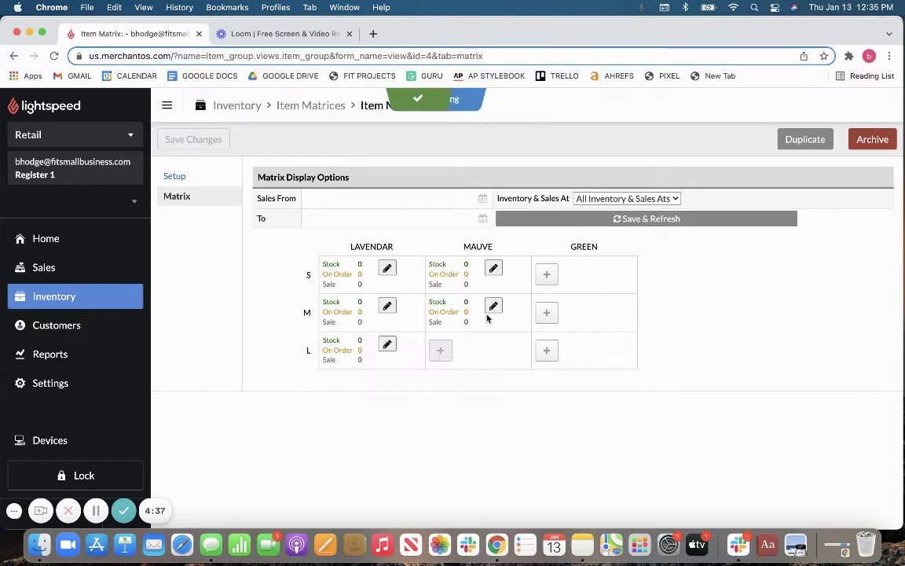
click(546, 275)
click(545, 314)
click(546, 354)
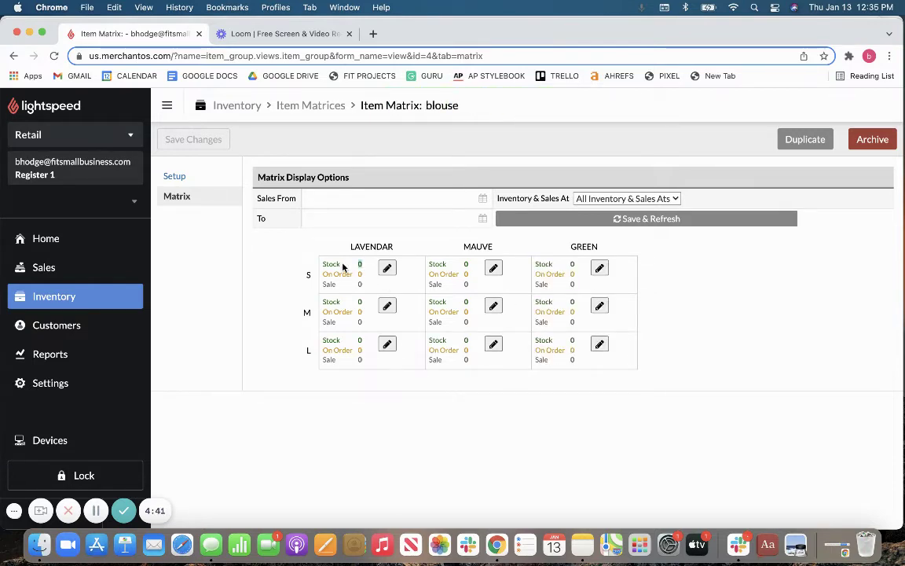
- Add 10 units of stock to the lavendar S blouse, then reopen the blouse matrix
click(391, 270)
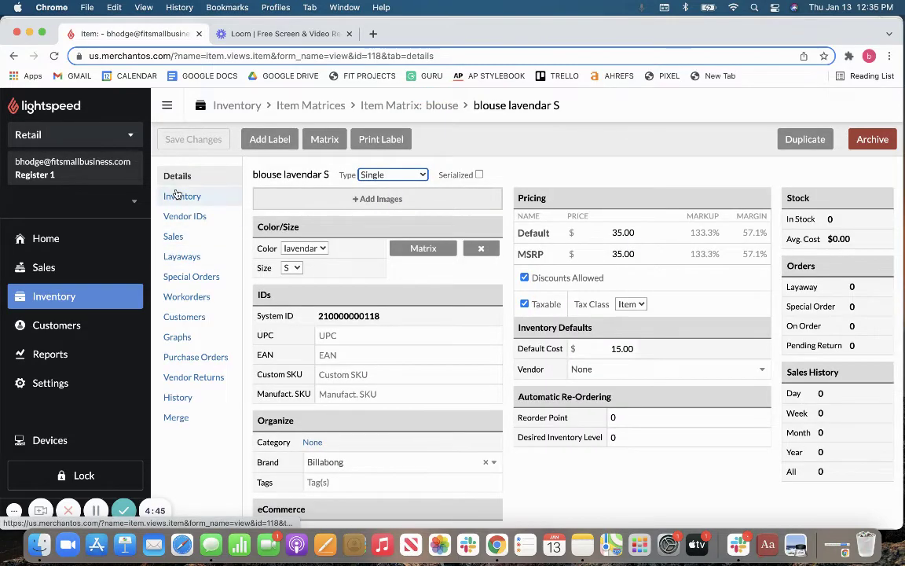
click(179, 195)
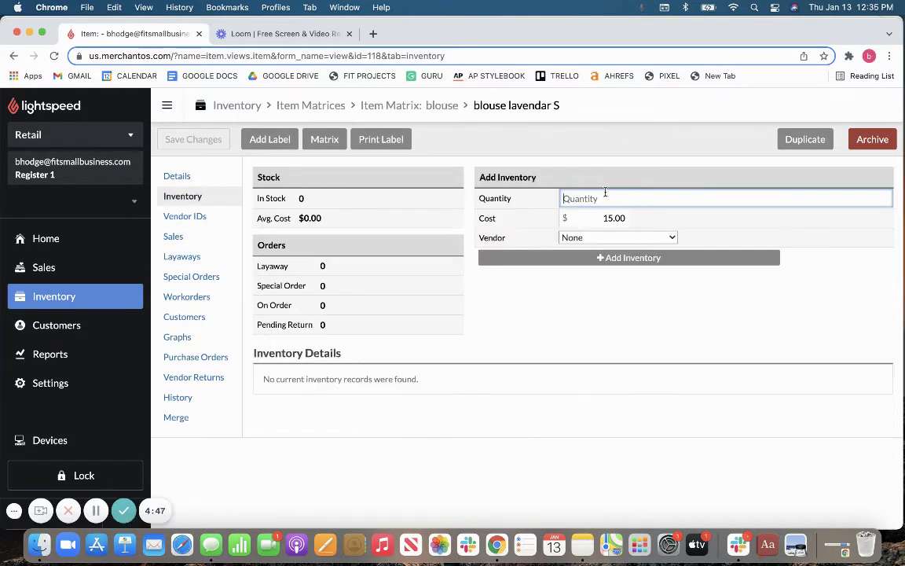
text(10)
key(Return)
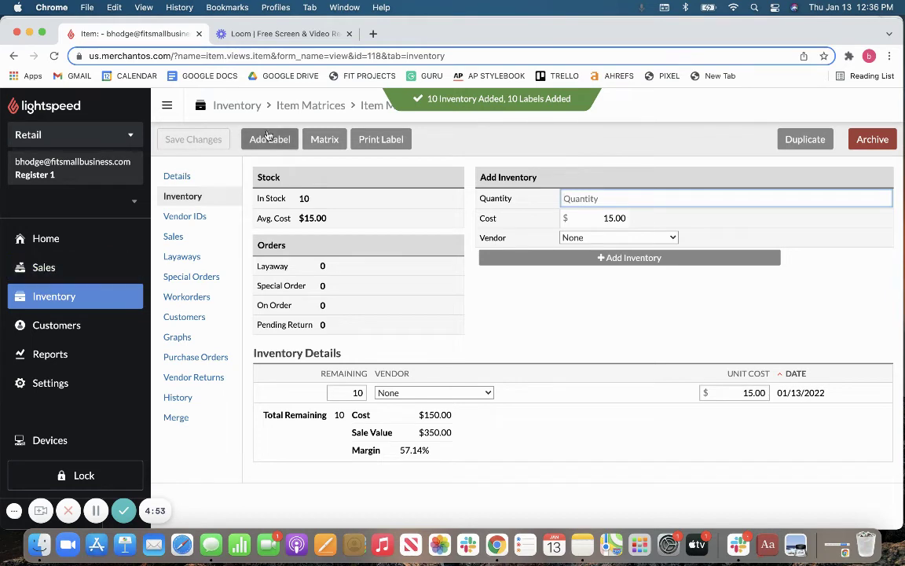
click(306, 105)
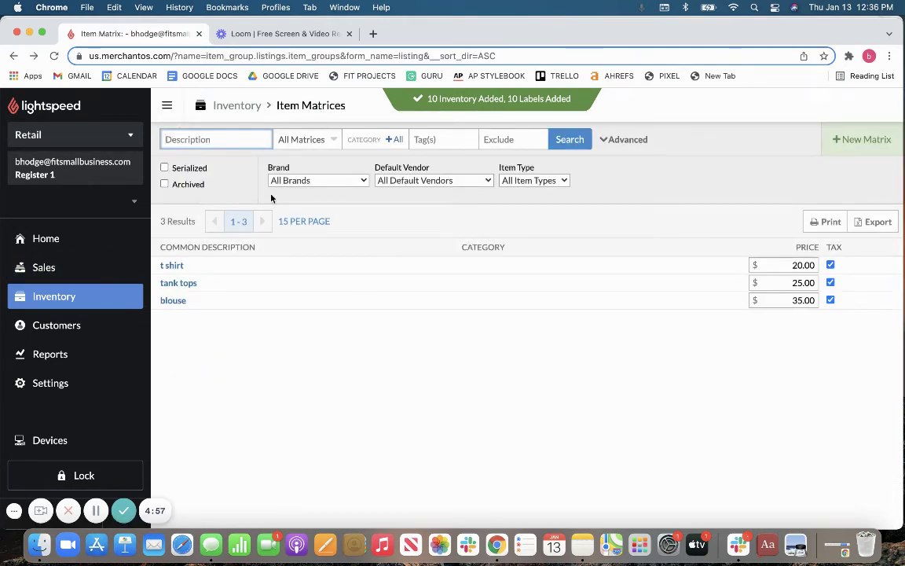
click(173, 301)
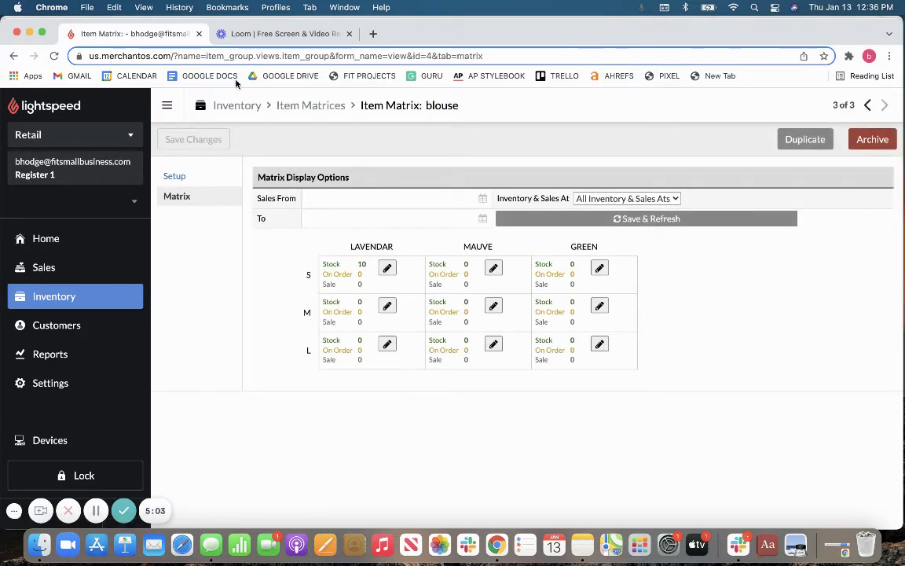
- Search items for 'blouse' to list its 16 results, then go back to Inventory
click(45, 297)
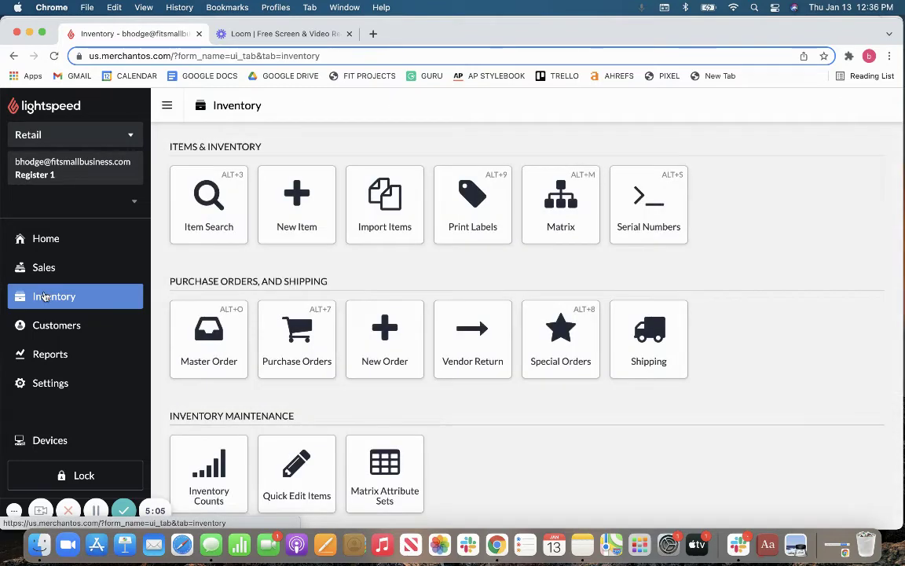
click(198, 224)
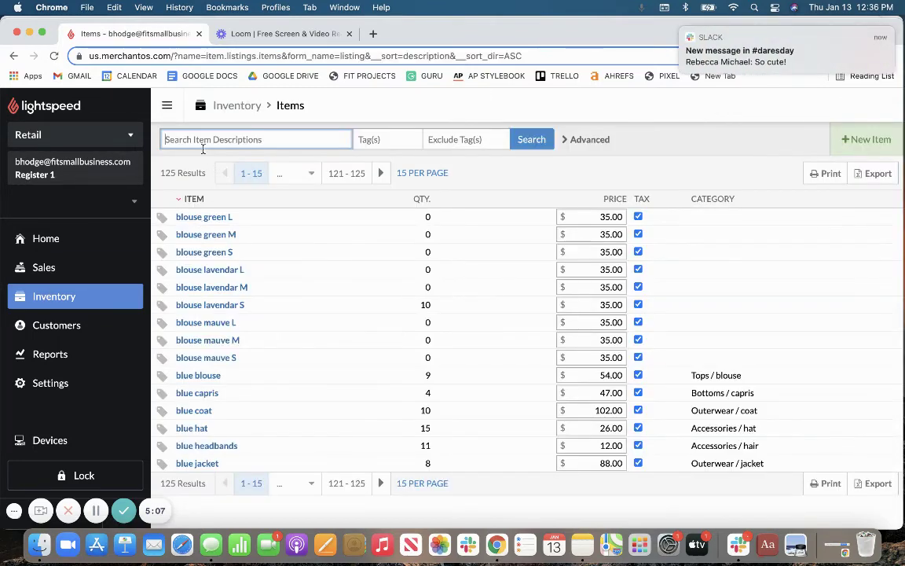
text(blouse)
key(Return)
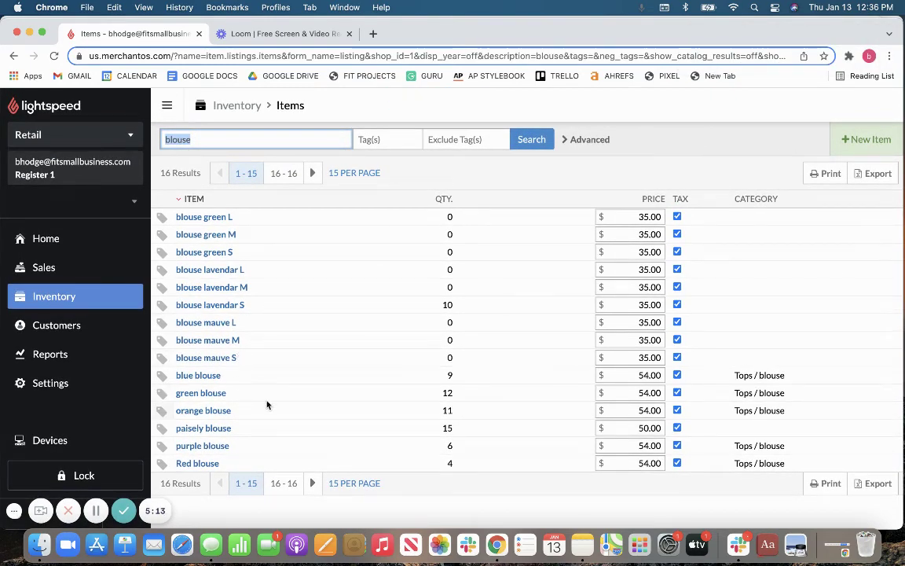
click(47, 238)
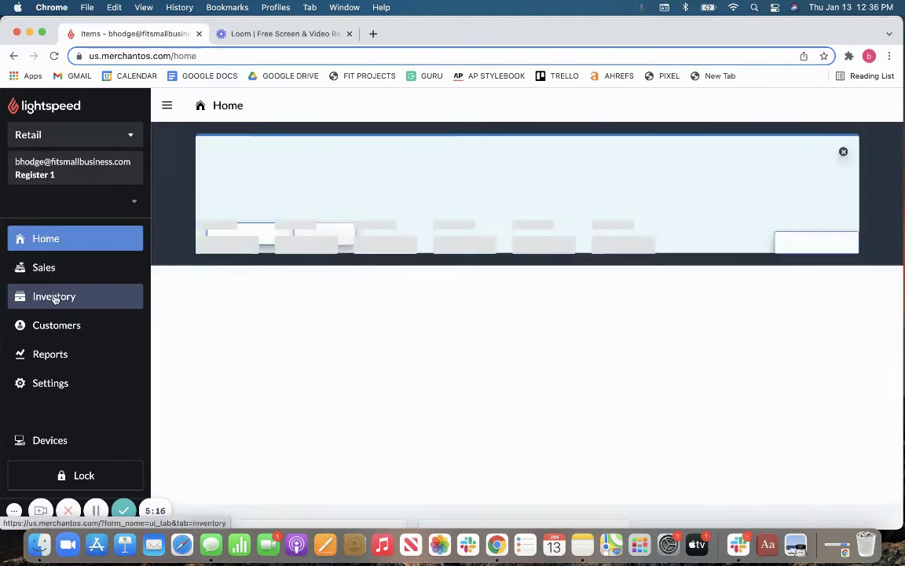
click(55, 299)
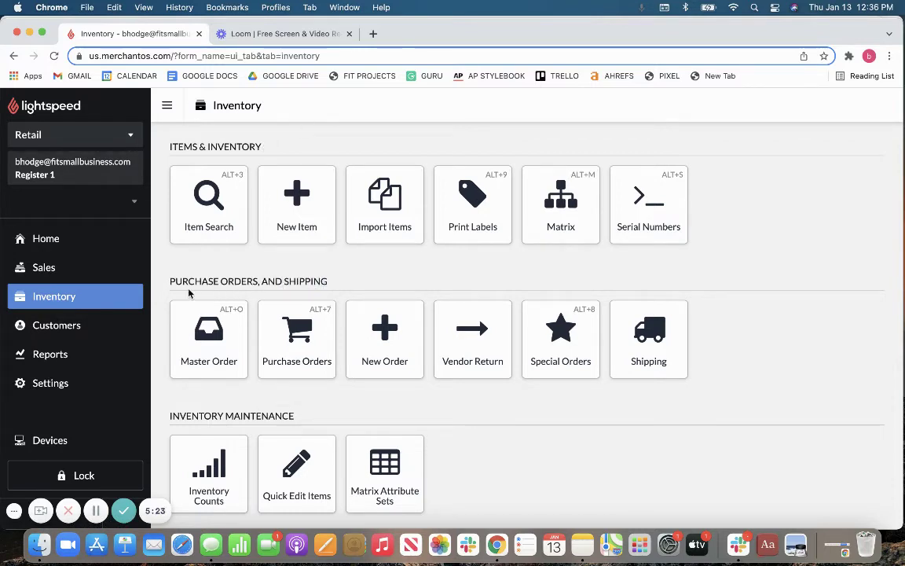
drag(180, 293, 164, 282)
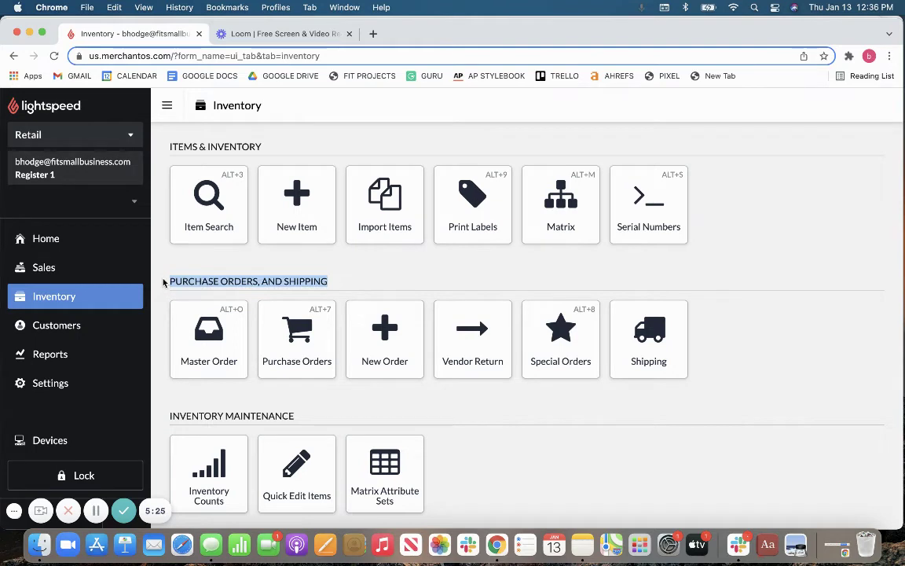
triple_click(315, 293)
click(346, 290)
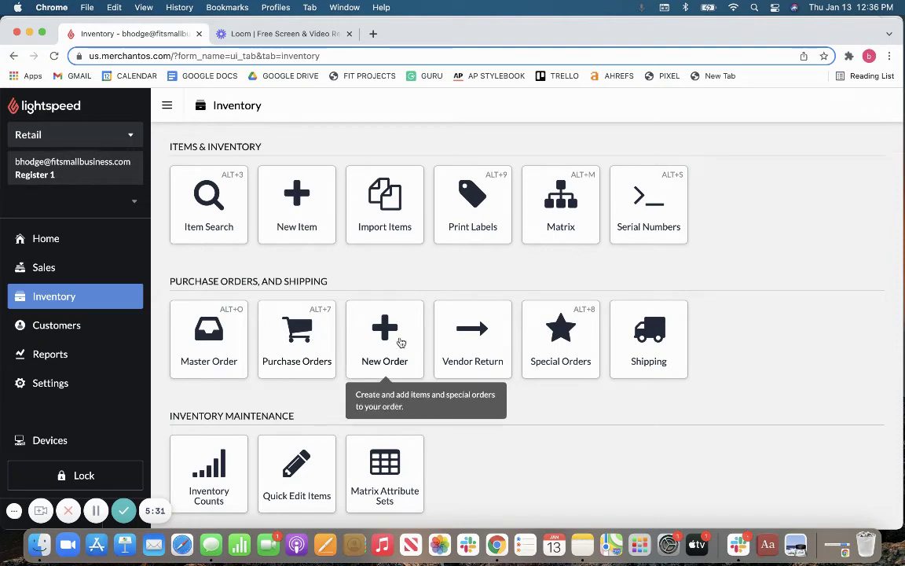
scroll(356, 388, down, 2)
scroll(356, 388, down, 3)
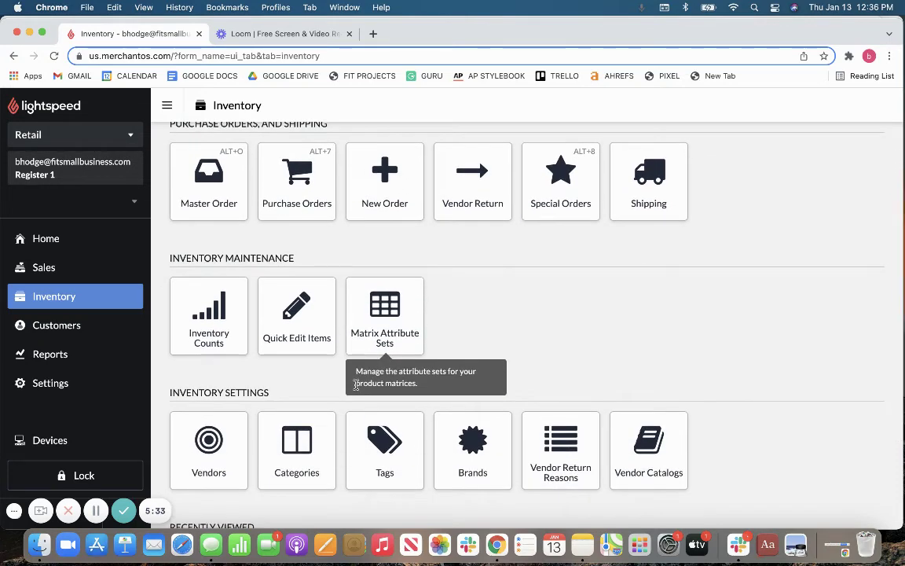
scroll(541, 268, down, 2)
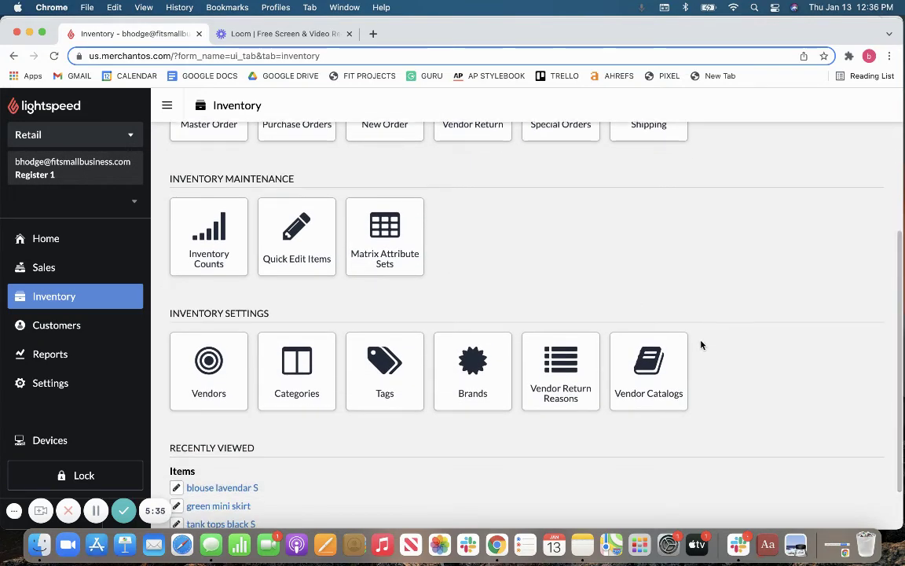
- Open Vendor Catalogs and scroll through the enabled industry catalog checkboxes
click(661, 360)
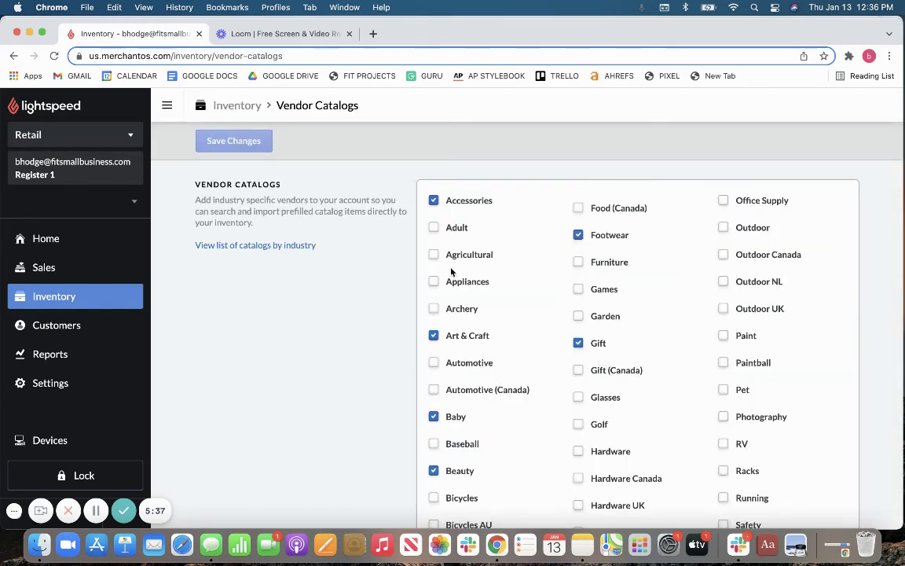
scroll(473, 309, down, 6)
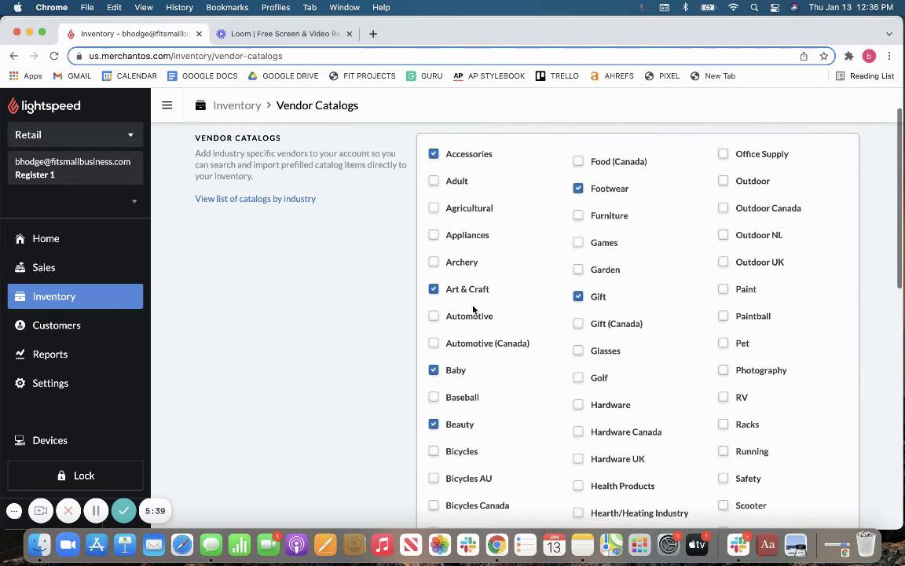
scroll(473, 309, down, 7)
scroll(473, 309, down, 2)
scroll(473, 308, up, 15)
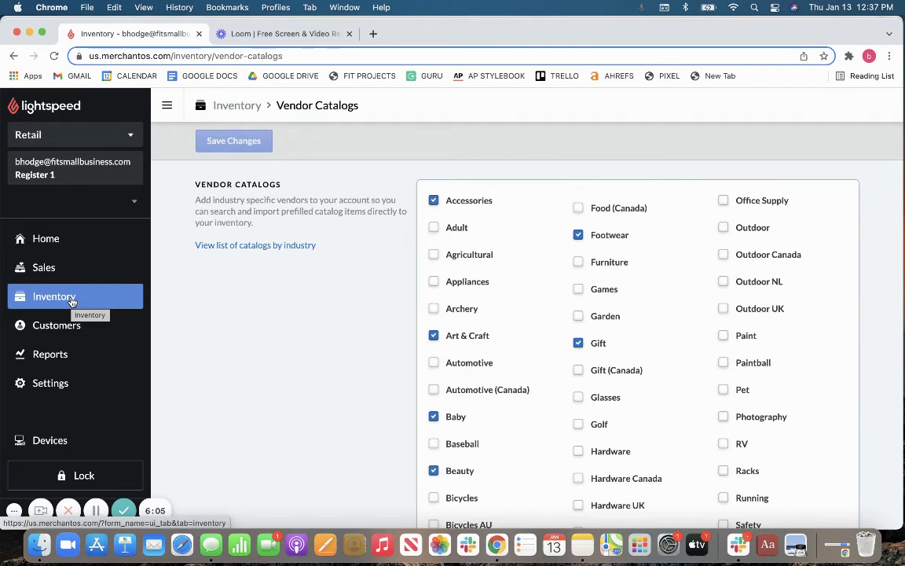
- Return to the Inventory overview and browse its tool tiles, including the Inventory Maintenance section
click(71, 301)
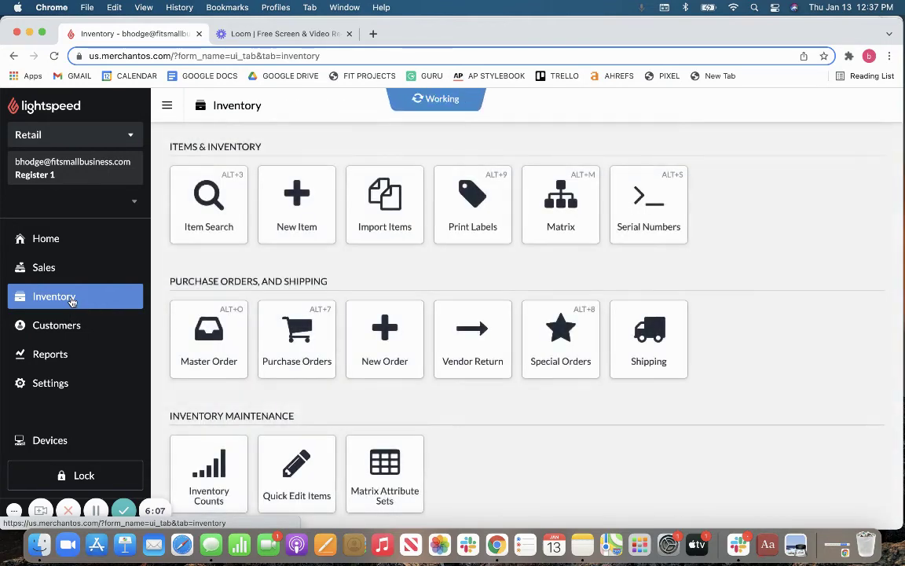
scroll(357, 338, down, 1)
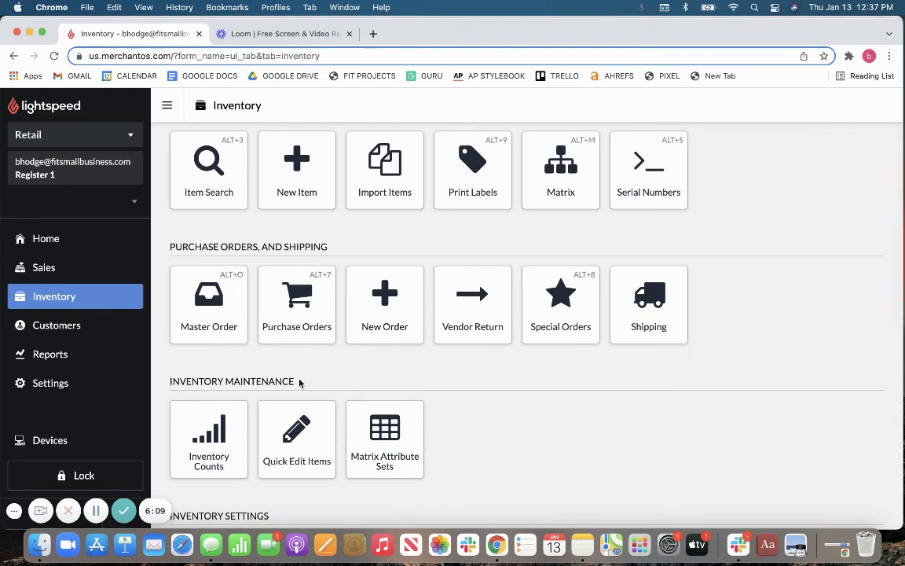
drag(300, 380, 176, 379)
click(182, 380)
scroll(578, 251, down, 3)
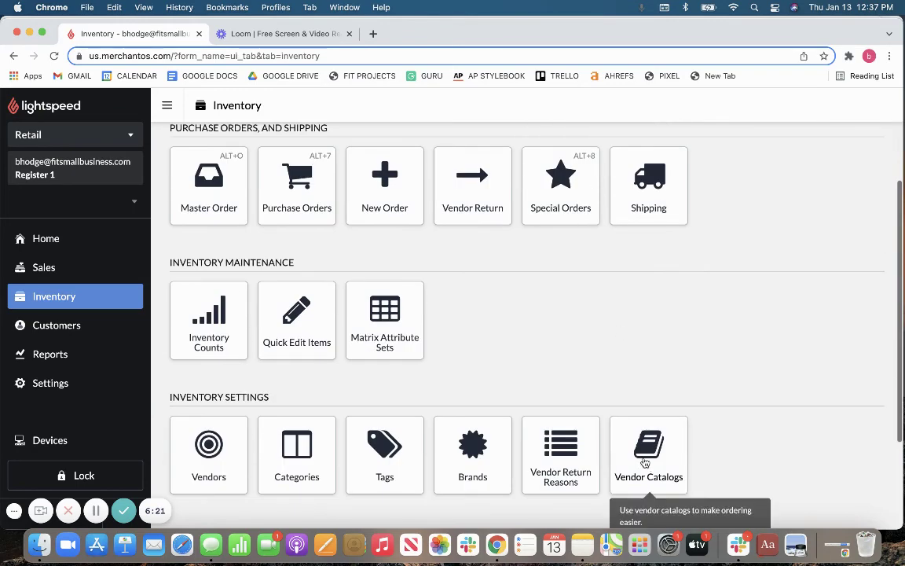
scroll(484, 337, up, 3)
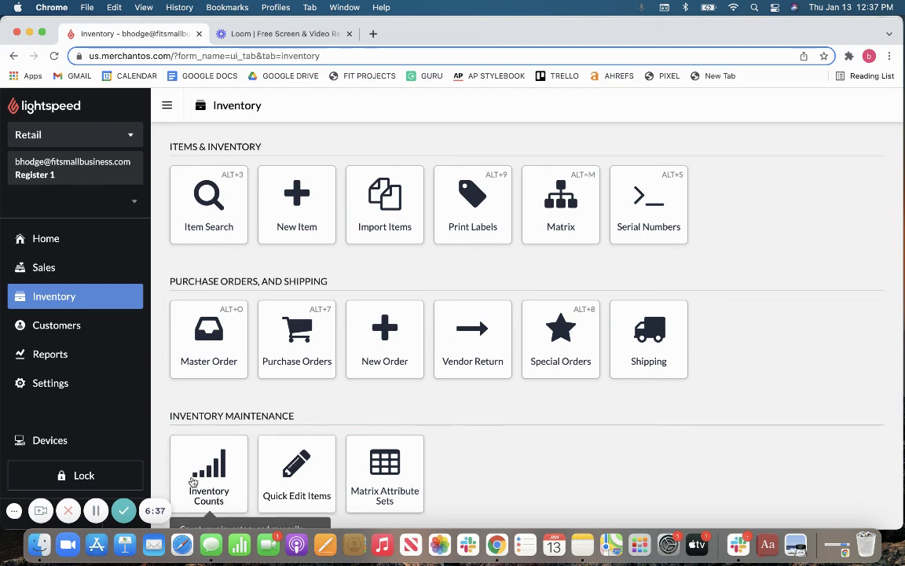
scroll(193, 481, down, 2)
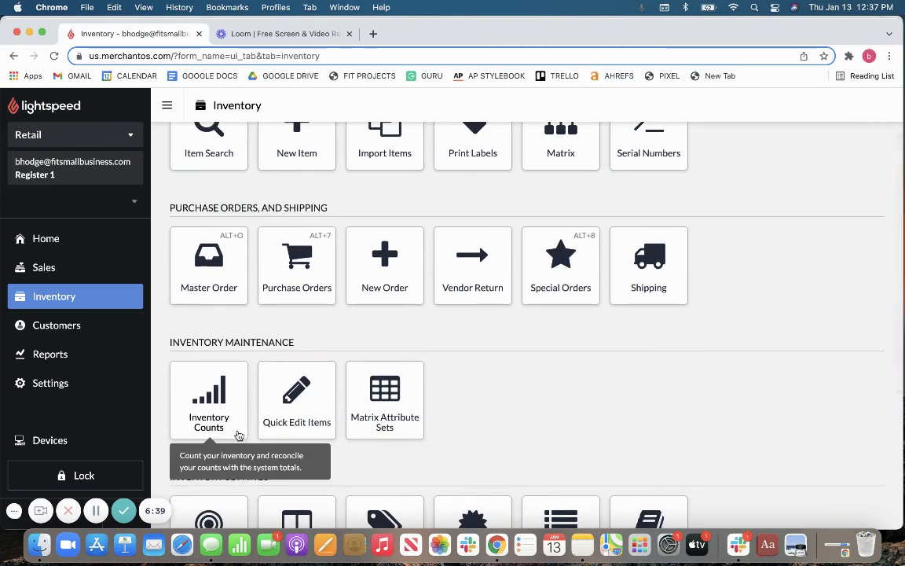
click(395, 421)
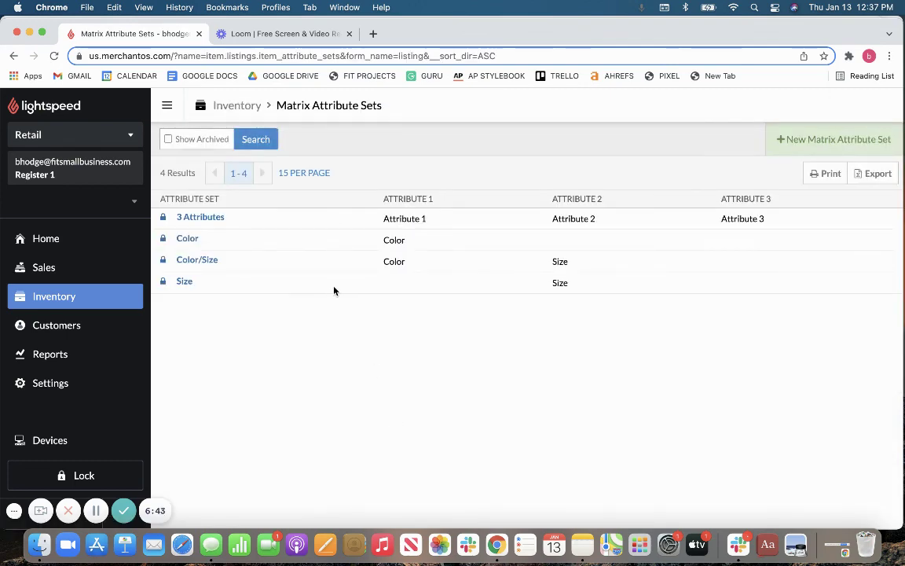
click(49, 296)
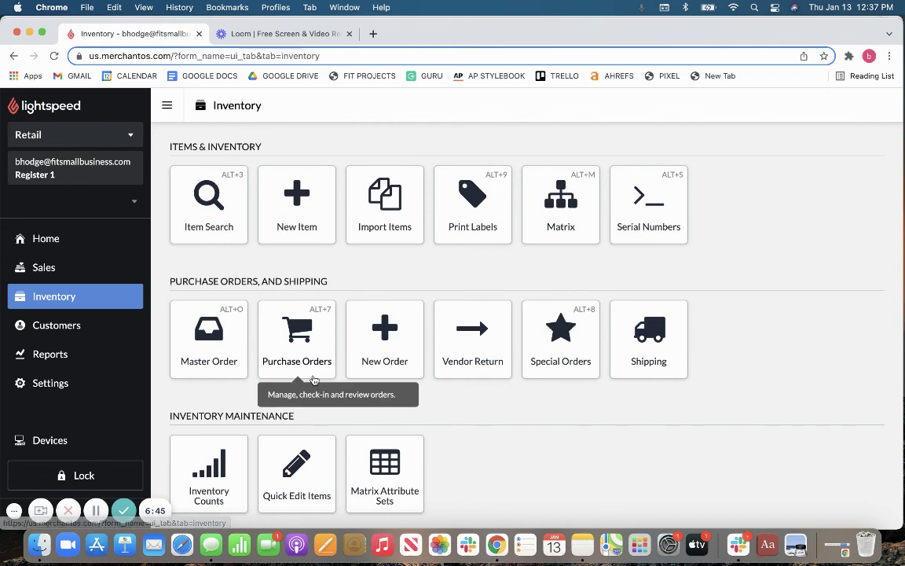
scroll(313, 376, down, 5)
scroll(314, 372, up, 5)
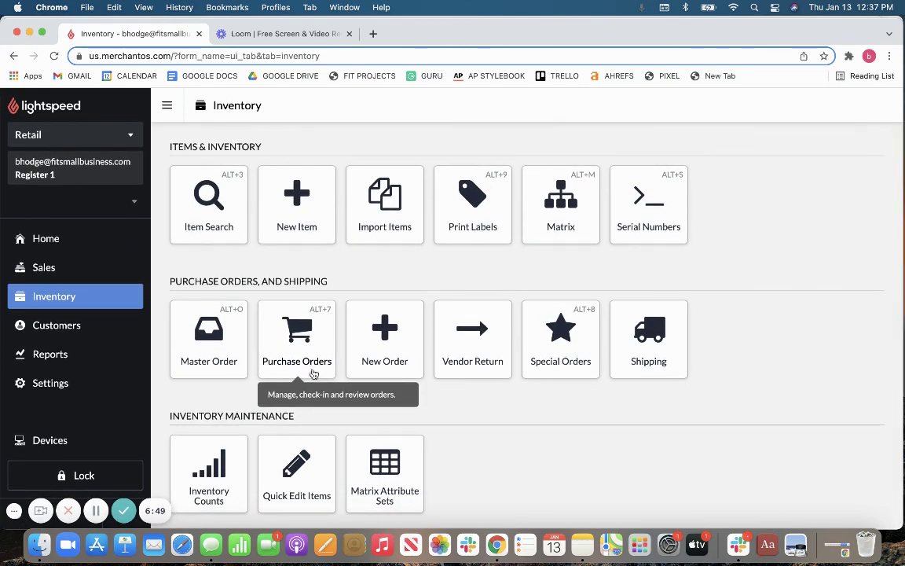